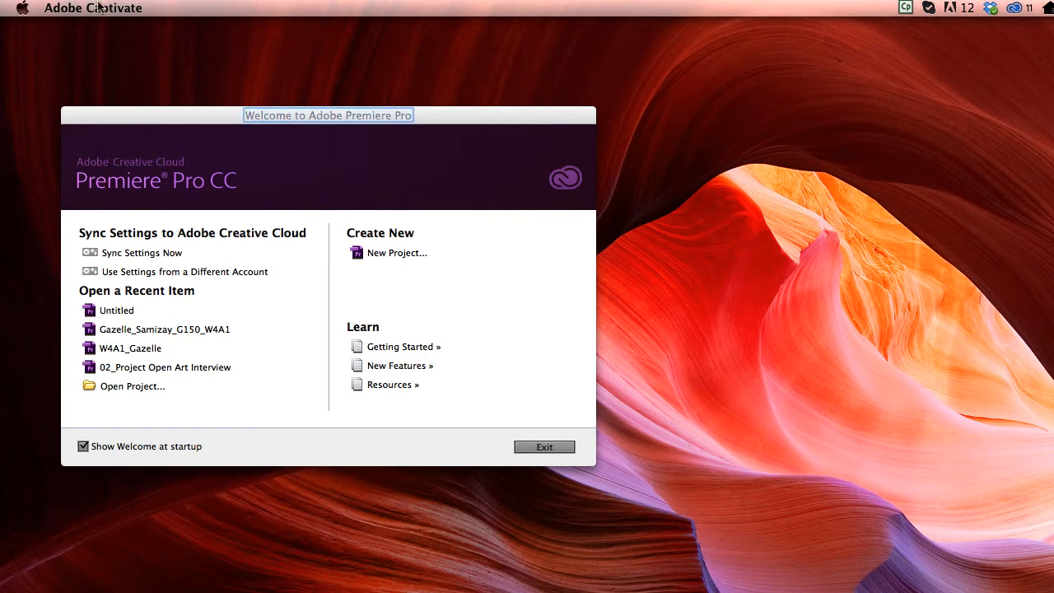
Bring Premiere Pro to the front with its welcome screen showing
{"action": "left_click", "coordinate": [306, 115]}
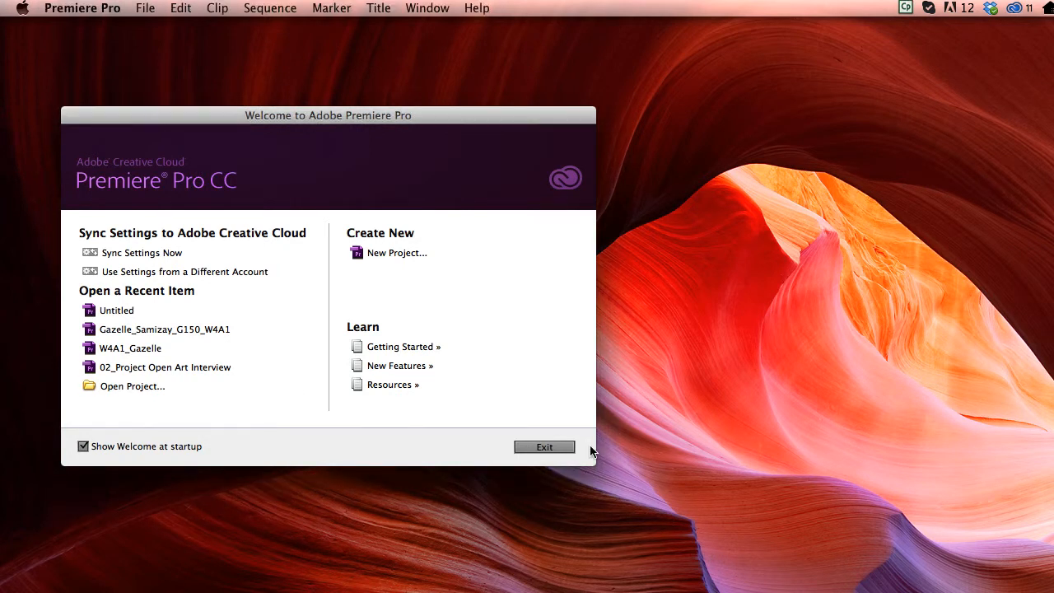
Create a new project named Gazelle_Samizay_G150_W4A1 saved in the G150_W4 folder
{"action": "left_click", "coordinate": [381, 251]}
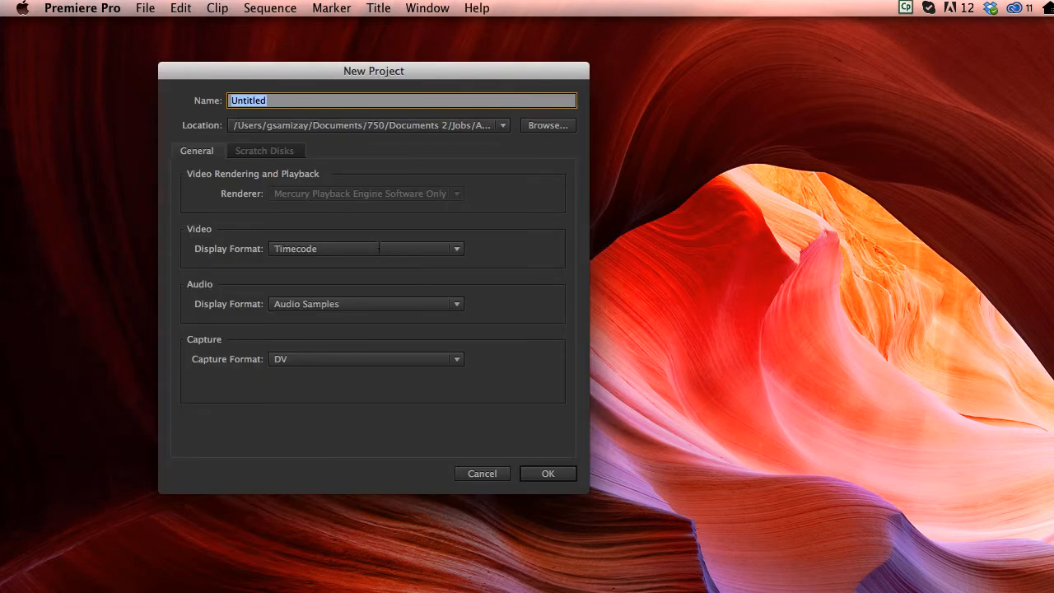
{"action": "type", "text": "Gaz"}
{"action": "type", "text": "elle_Sami"}
{"action": "type", "text": "zay_G150"}
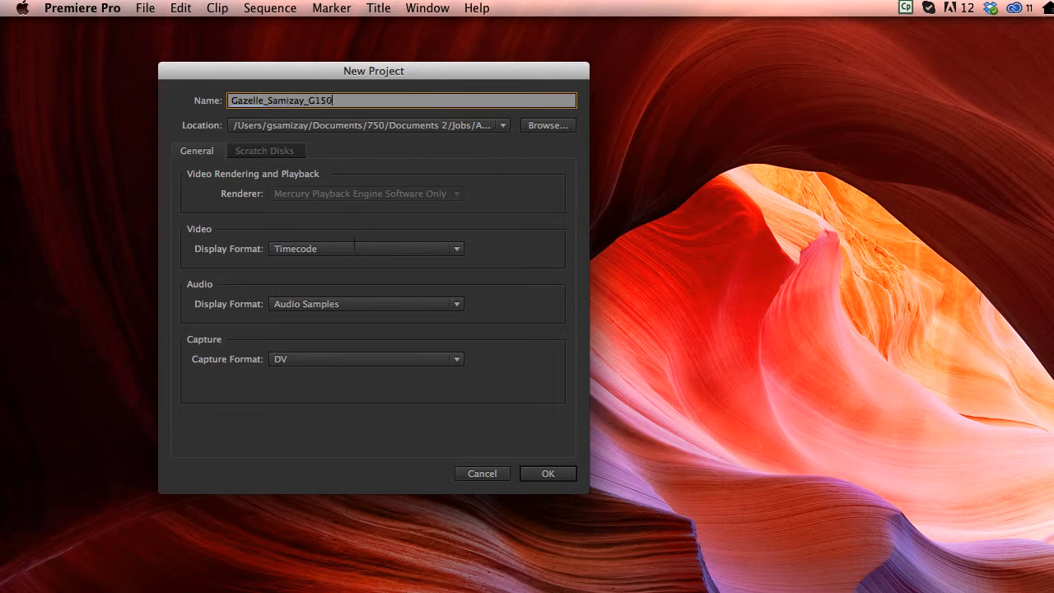
{"action": "type", "text": "_W4A1"}
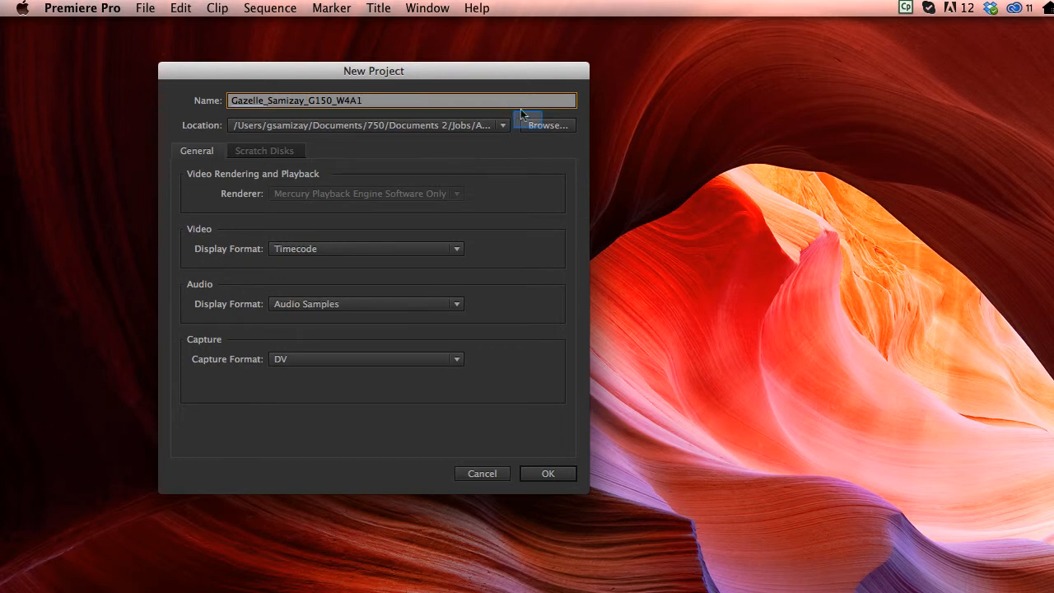
{"action": "left_click", "coordinate": [548, 125]}
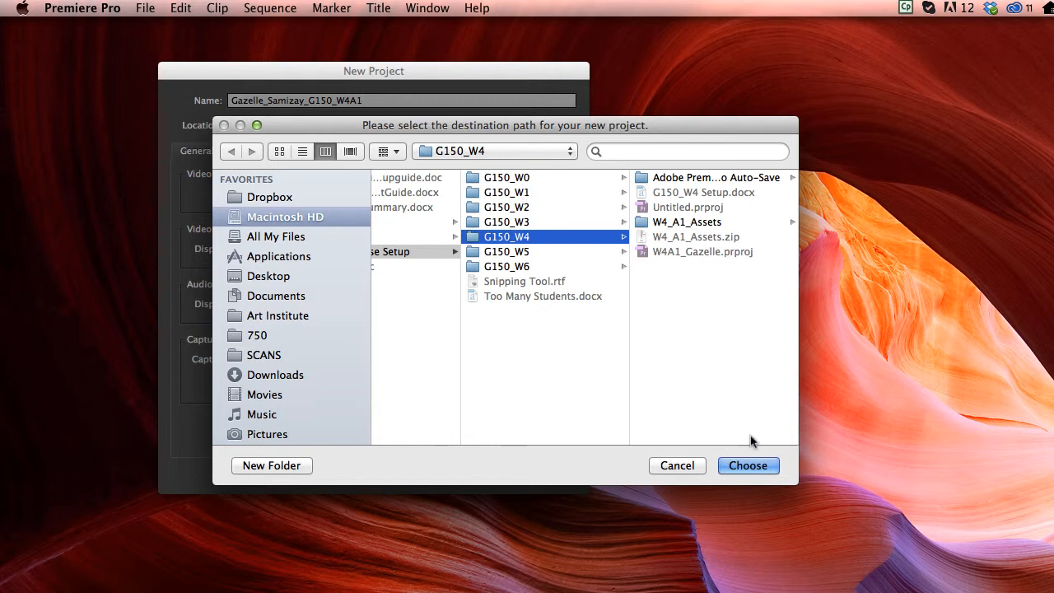
{"action": "left_click", "coordinate": [748, 466]}
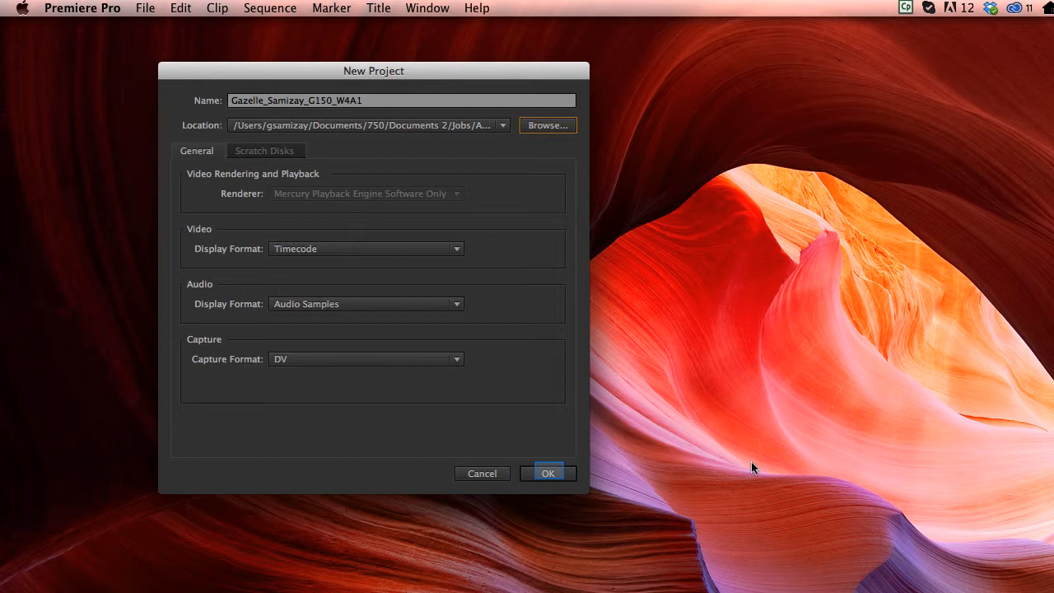
{"action": "left_click", "coordinate": [552, 474]}
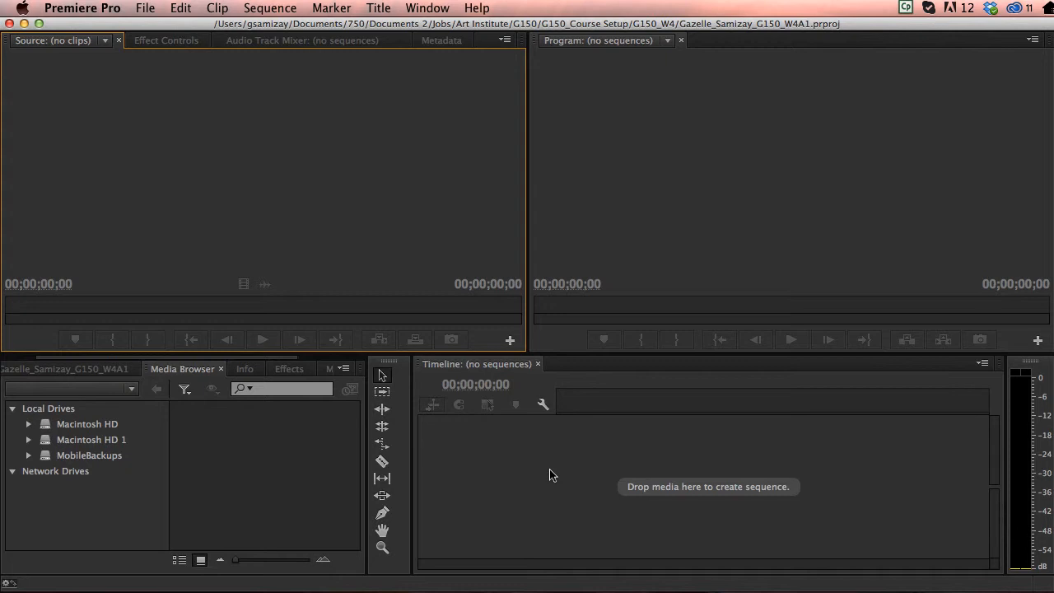
Create Sequence 01 via File > New > Sequence, keeping the DV-NTSC Standard 48kHz preset
{"action": "key", "text": "super+n"}
{"action": "left_click", "coordinate": [145, 9]}
{"action": "mouse_move", "coordinate": [248, 28]}
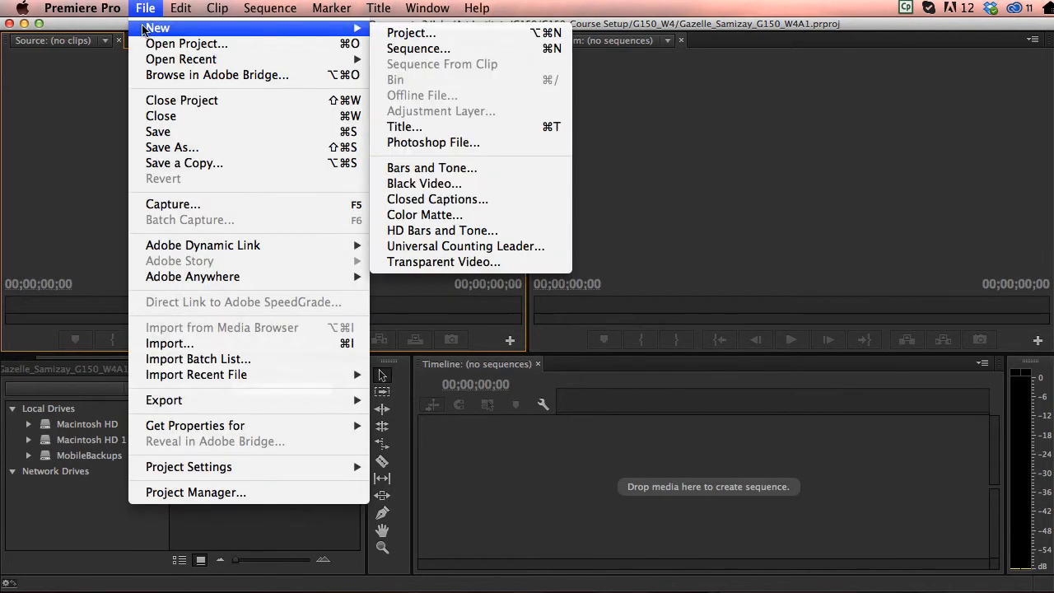
{"action": "left_click", "coordinate": [502, 49]}
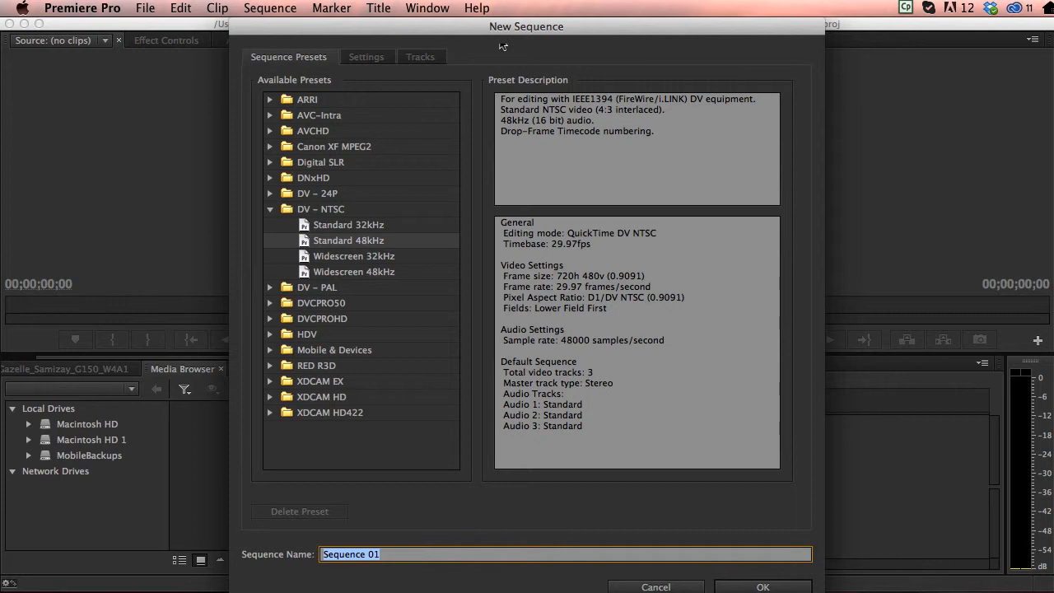
{"action": "key", "text": "Return"}
{"action": "left_click", "coordinate": [764, 586]}
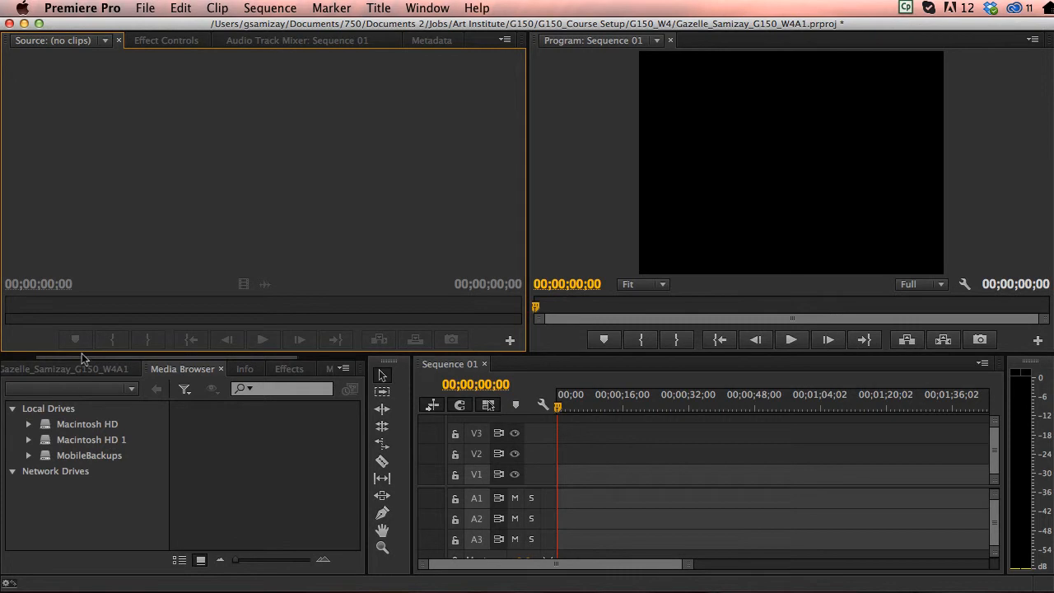
{"action": "left_click_drag", "start_coordinate": [82, 355], "coordinate": [28, 354]}
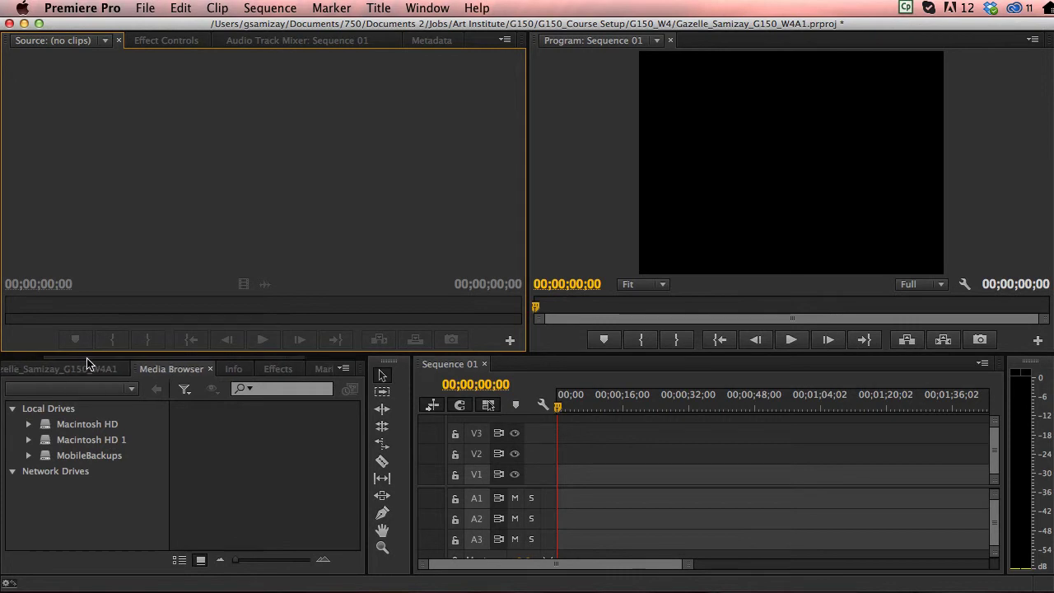
Create Sequence 02 from the Project panel's New Item list with the same preset
{"action": "left_click", "coordinate": [45, 369]}
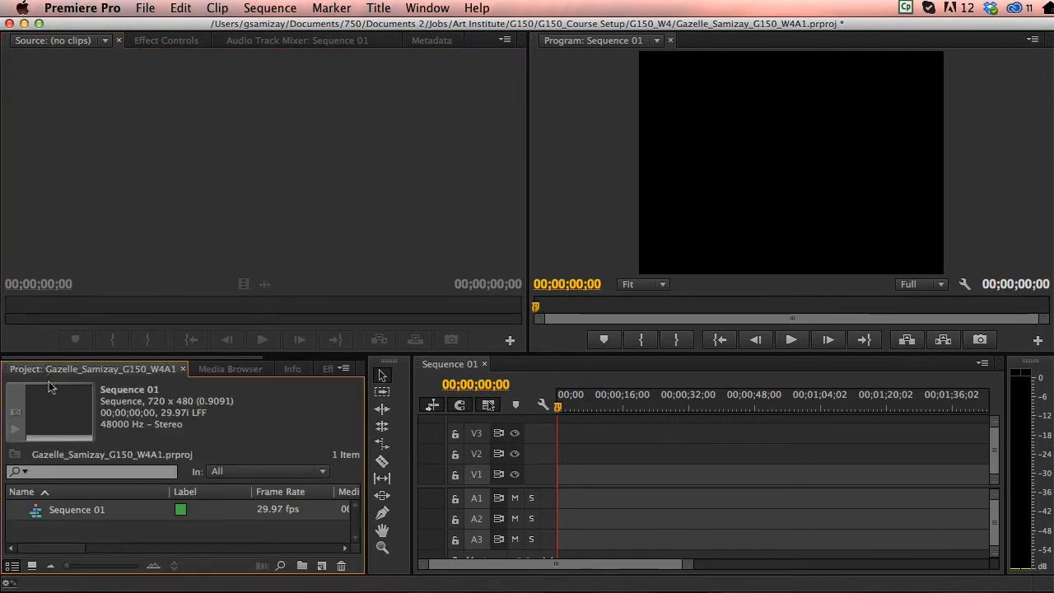
{"action": "mouse_move", "coordinate": [251, 525]}
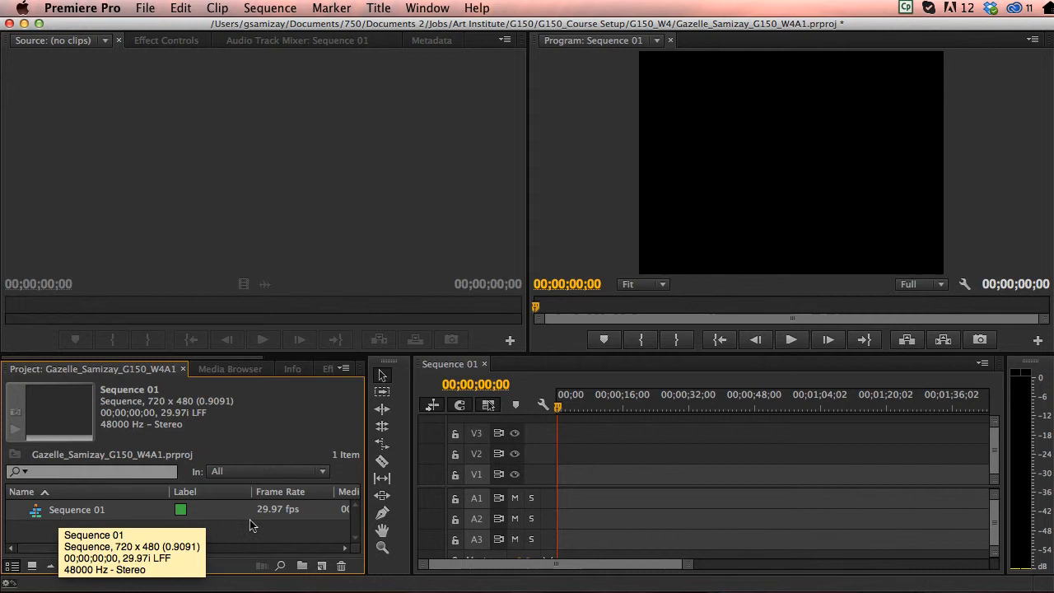
{"action": "left_click", "coordinate": [322, 567]}
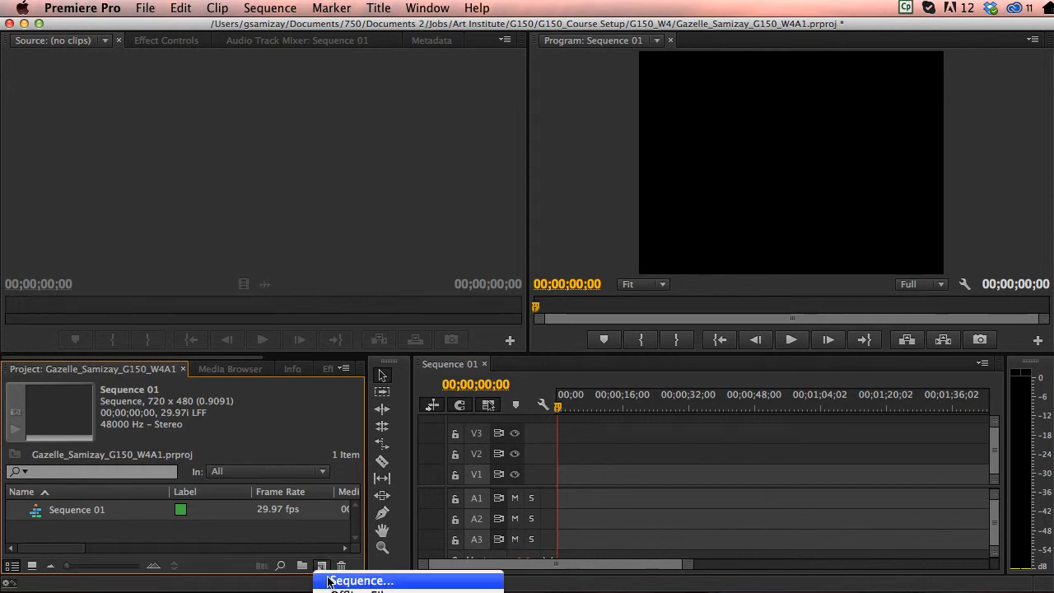
{"action": "left_click", "coordinate": [330, 582]}
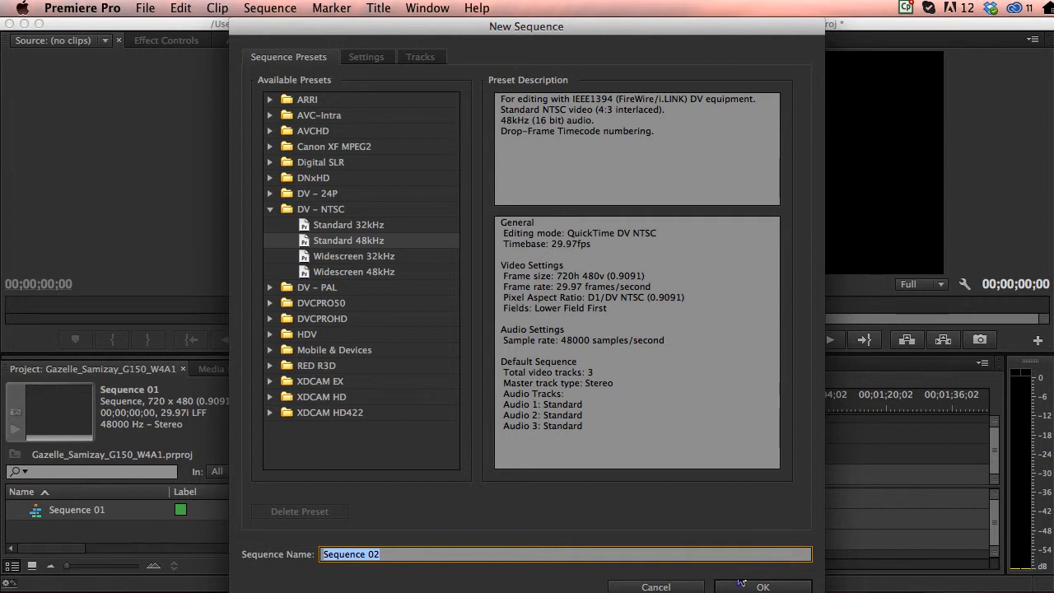
{"action": "left_click", "coordinate": [762, 587]}
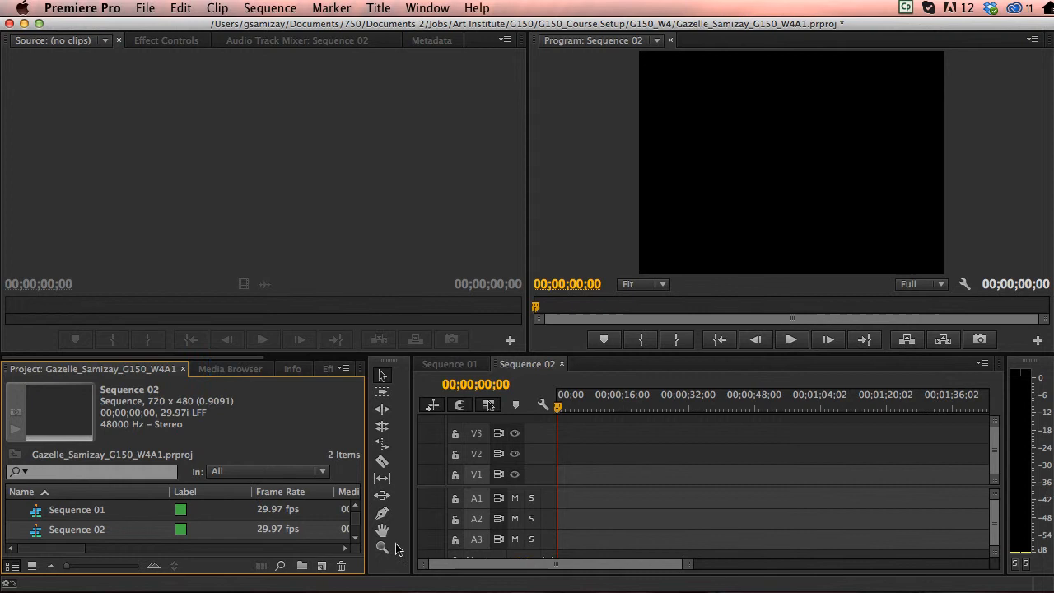
Navigate the Media Browser through Macintosh HD > Documents > G150 > G150_W4 into the W4_A1_Assets folder
{"action": "left_click", "coordinate": [230, 368]}
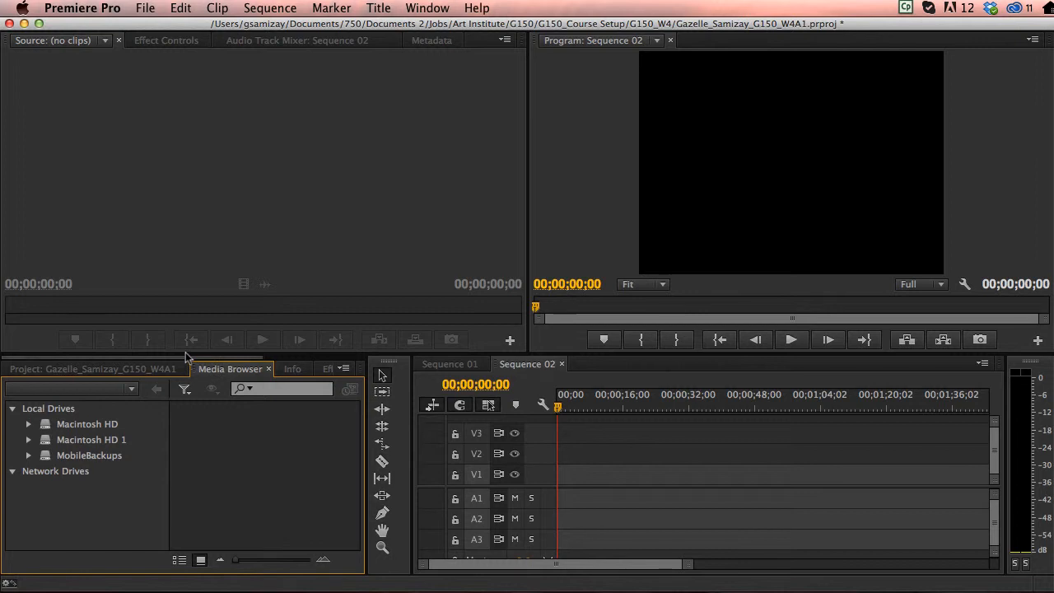
{"action": "scroll", "coordinate": [214, 368], "scroll_direction": "down", "scroll_amount": 3}
{"action": "scroll", "coordinate": [235, 370], "scroll_direction": "down", "scroll_amount": 1}
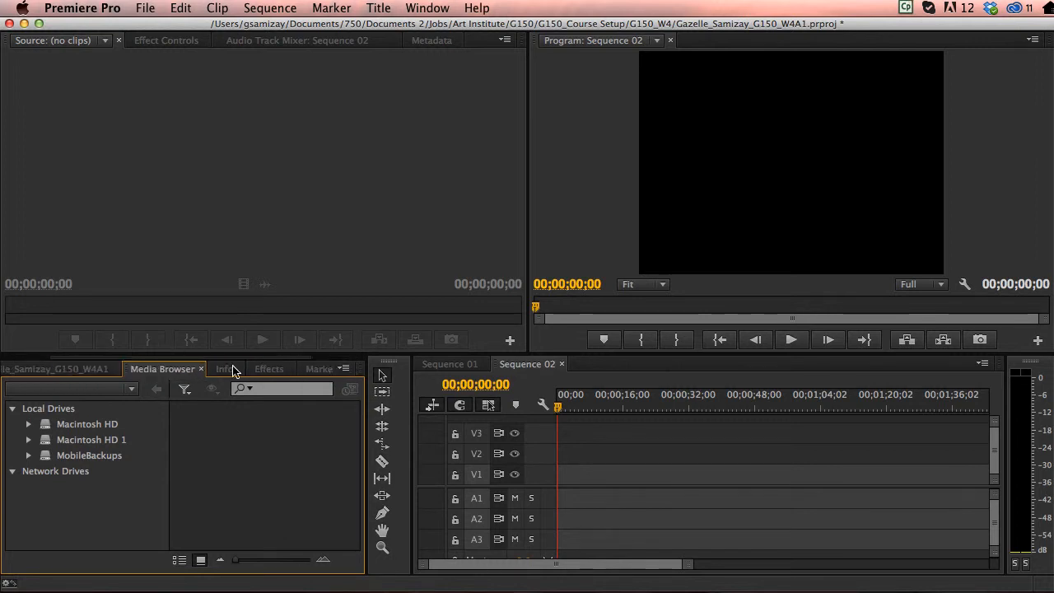
{"action": "scroll", "coordinate": [235, 371], "scroll_direction": "up", "scroll_amount": 3}
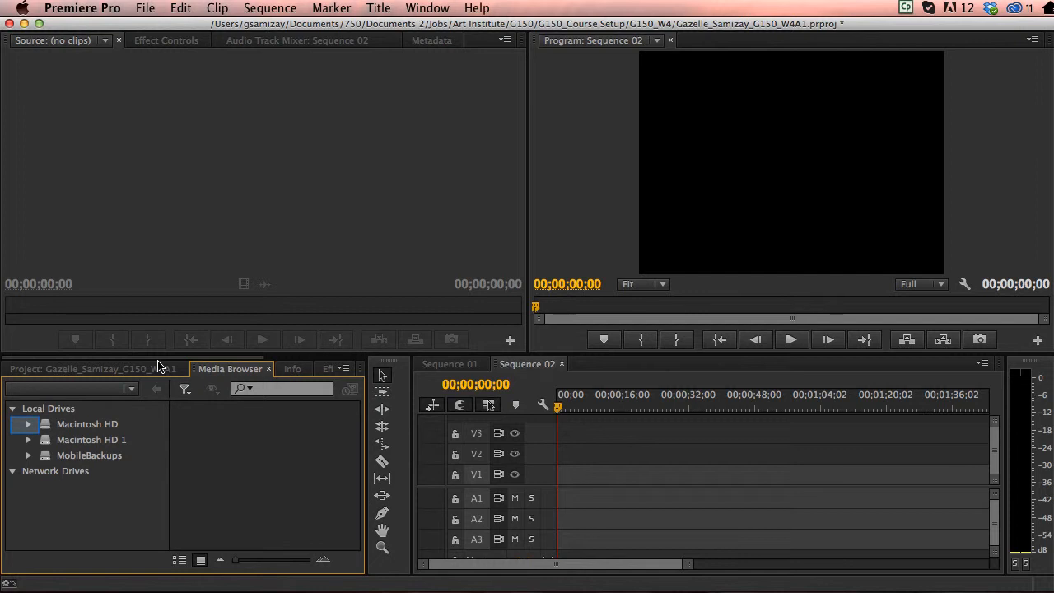
{"action": "left_click", "coordinate": [27, 424]}
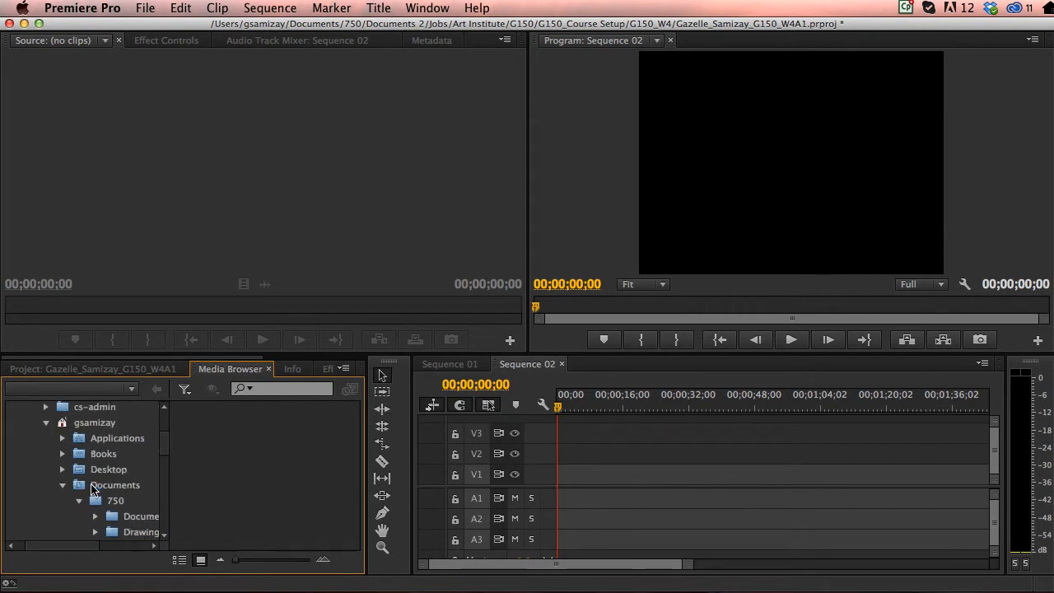
{"action": "left_click", "coordinate": [94, 516]}
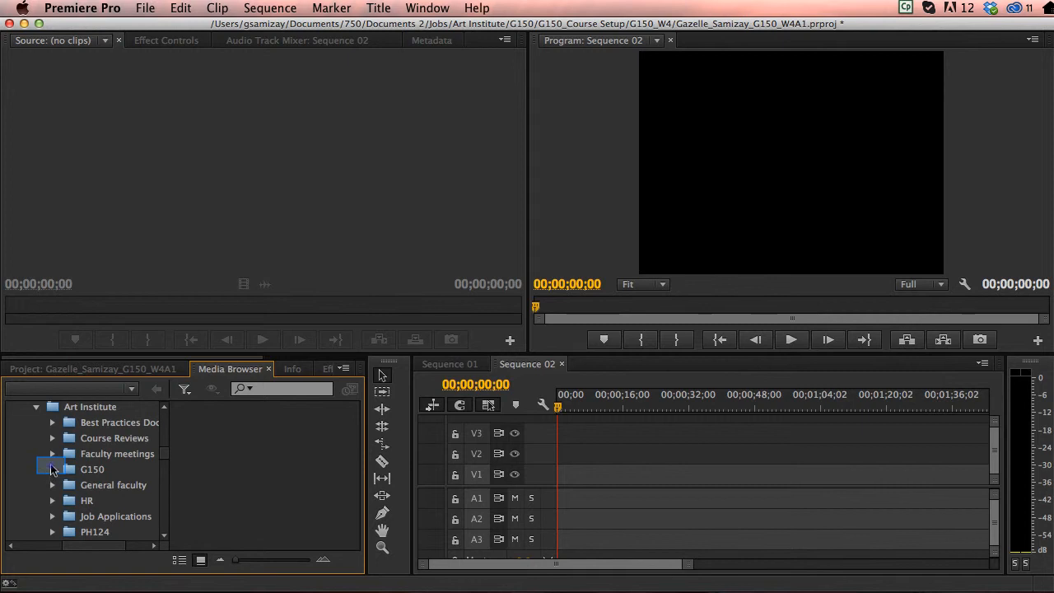
{"action": "left_click", "coordinate": [52, 469]}
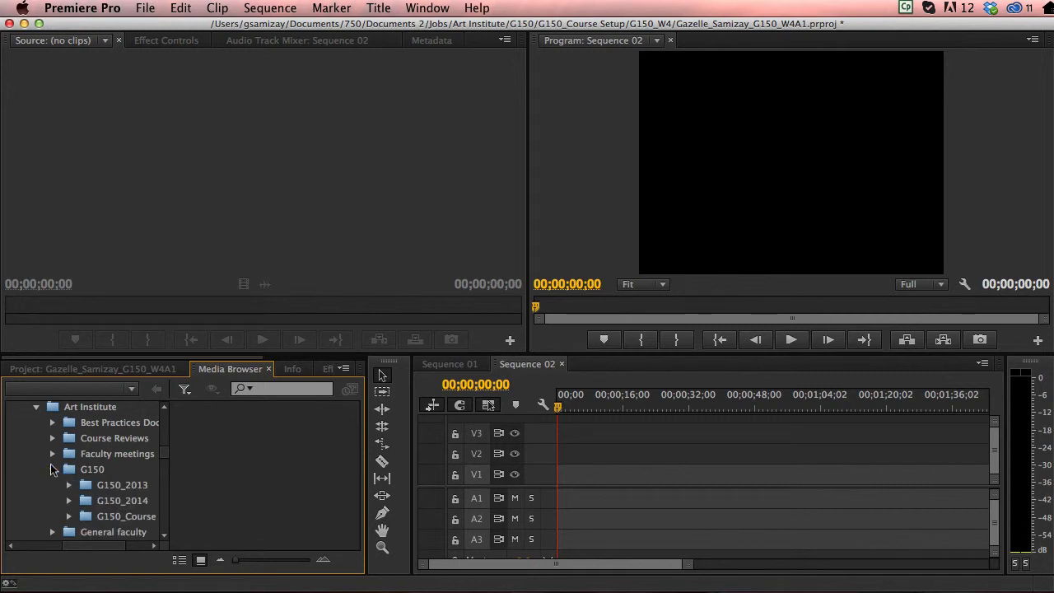
{"action": "left_click", "coordinate": [69, 516]}
{"action": "scroll", "coordinate": [82, 494], "scroll_direction": "down", "scroll_amount": 3}
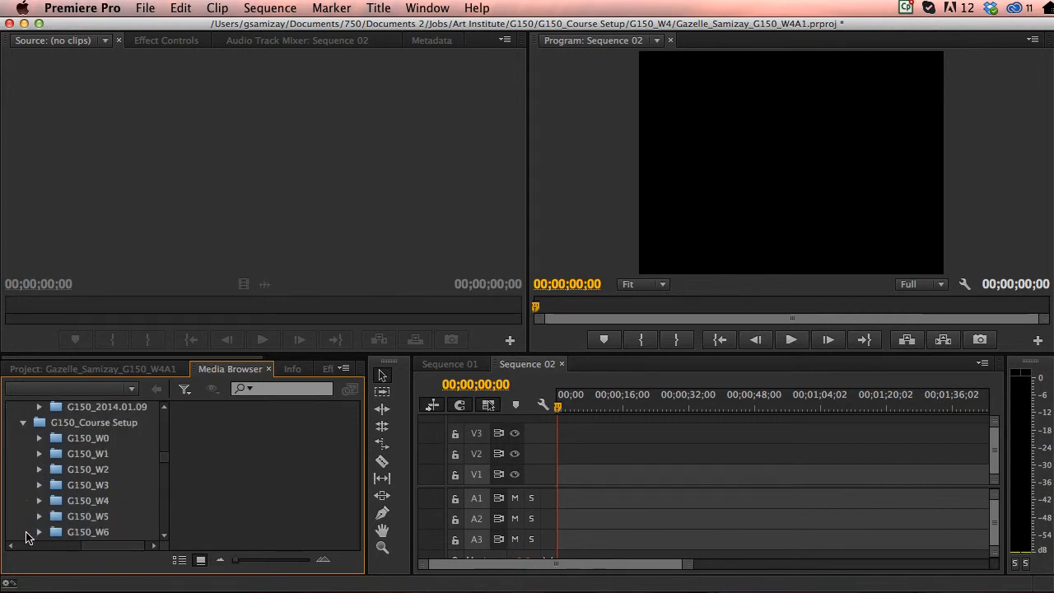
{"action": "left_click", "coordinate": [83, 500]}
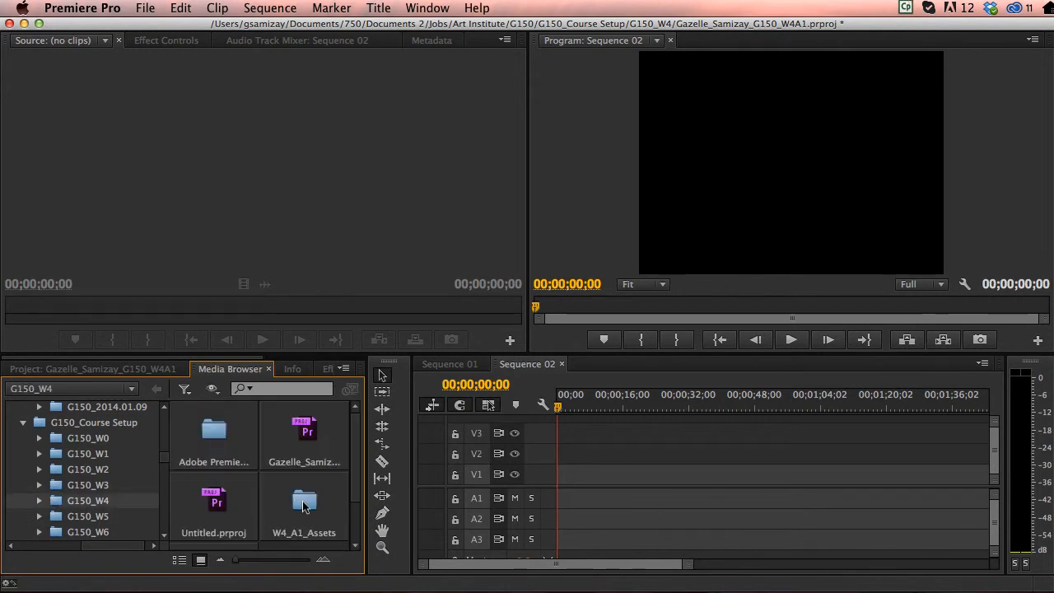
{"action": "left_click", "coordinate": [303, 504]}
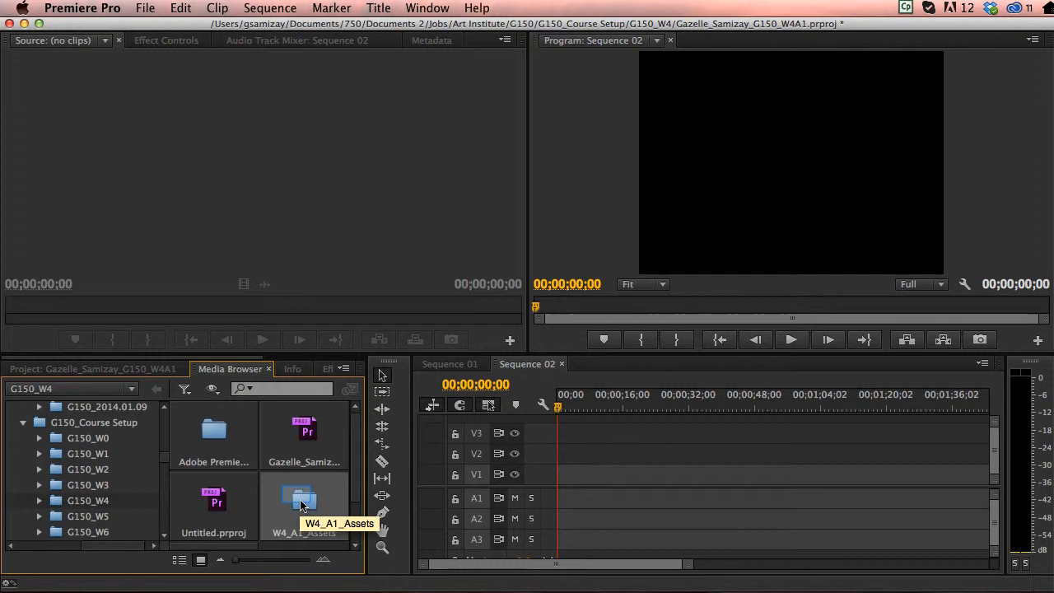
{"action": "double_click", "coordinate": [299, 498]}
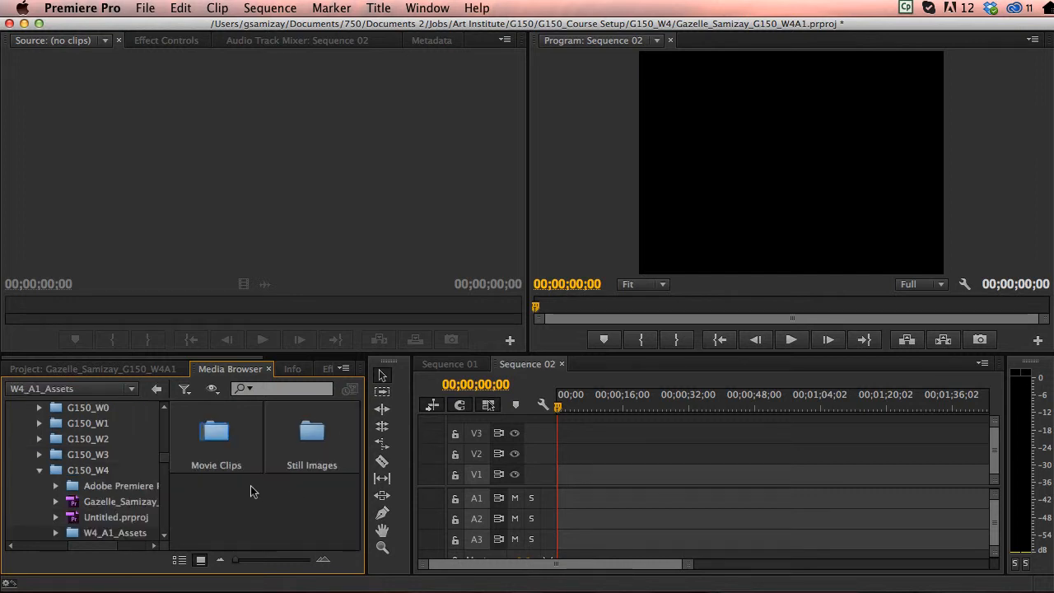
Load AIO_G150PH_WK4_Clouds.mov from Movie Clips into the Source monitor and play and scrub it
{"action": "double_click", "coordinate": [216, 435]}
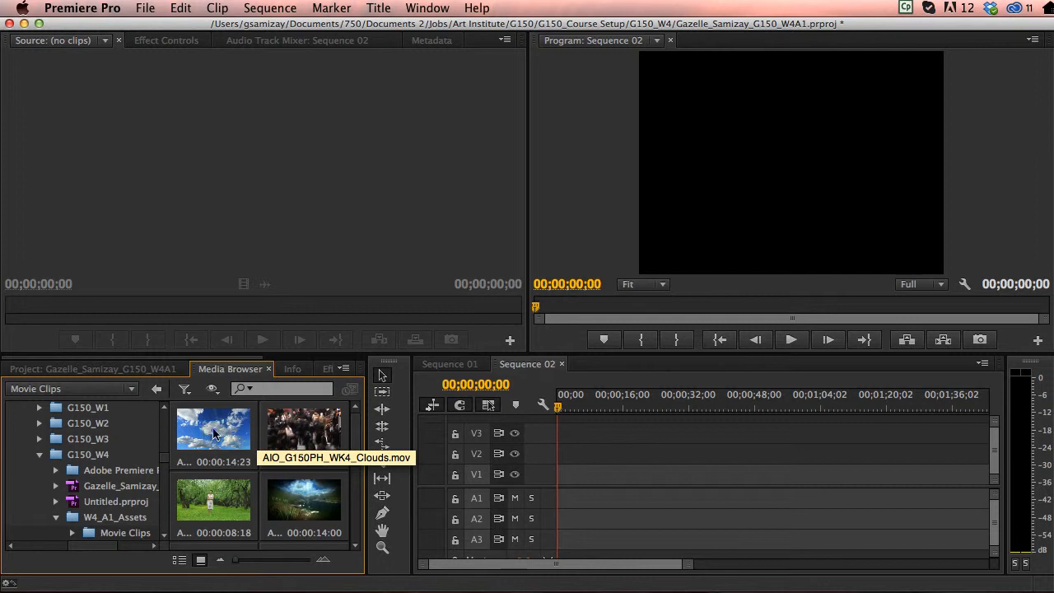
{"action": "double_click", "coordinate": [214, 432]}
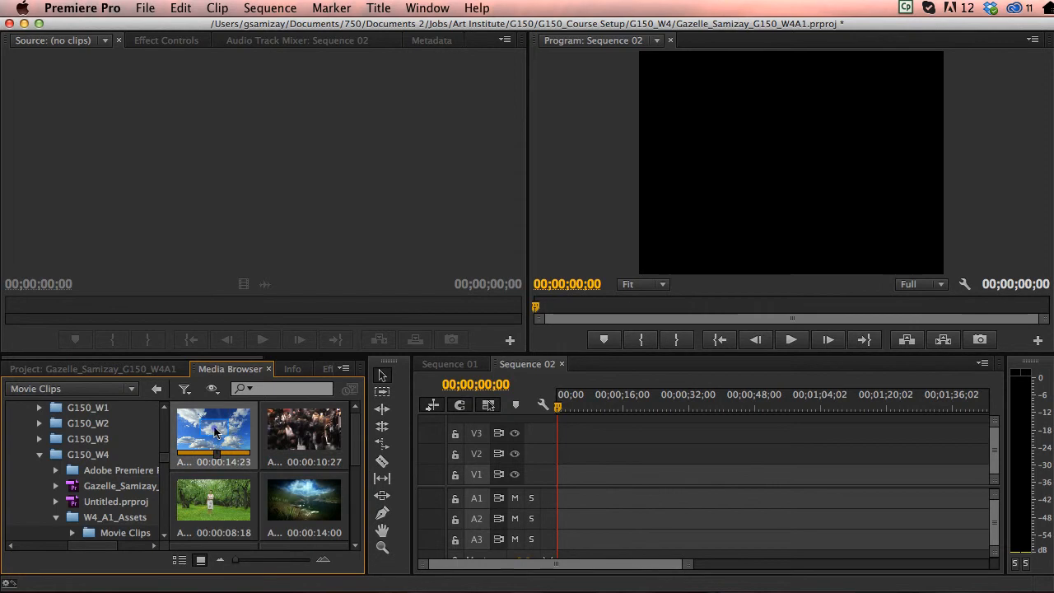
{"action": "key", "text": "space"}
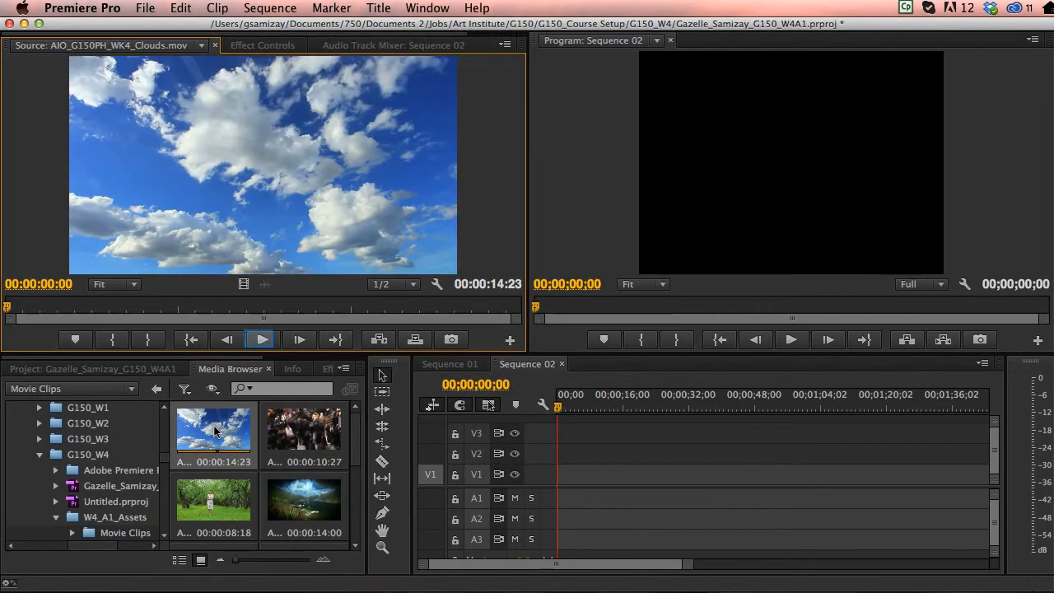
{"action": "key", "text": "space"}
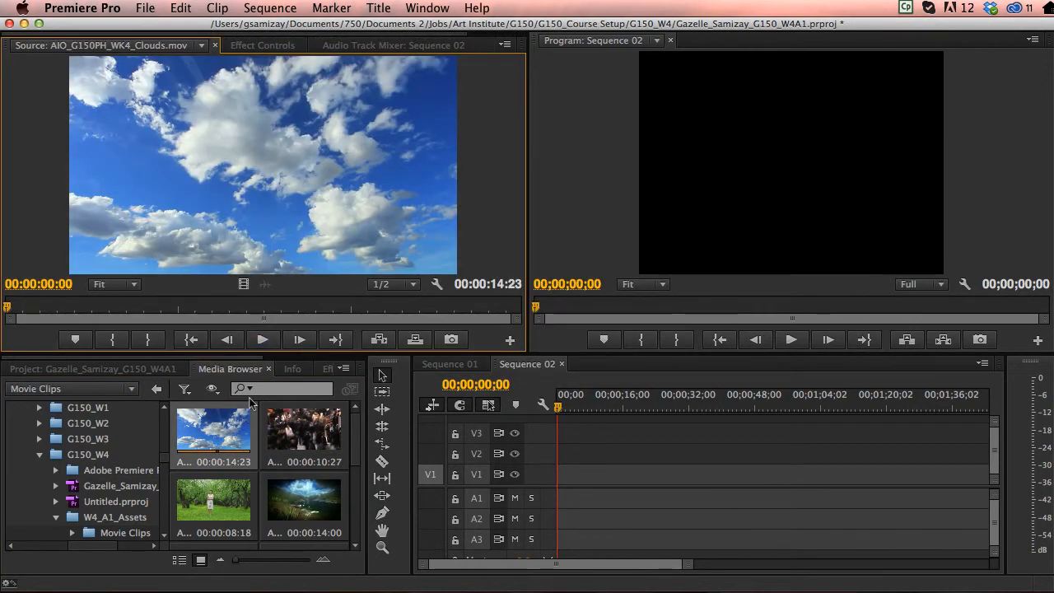
{"action": "left_click", "coordinate": [262, 339]}
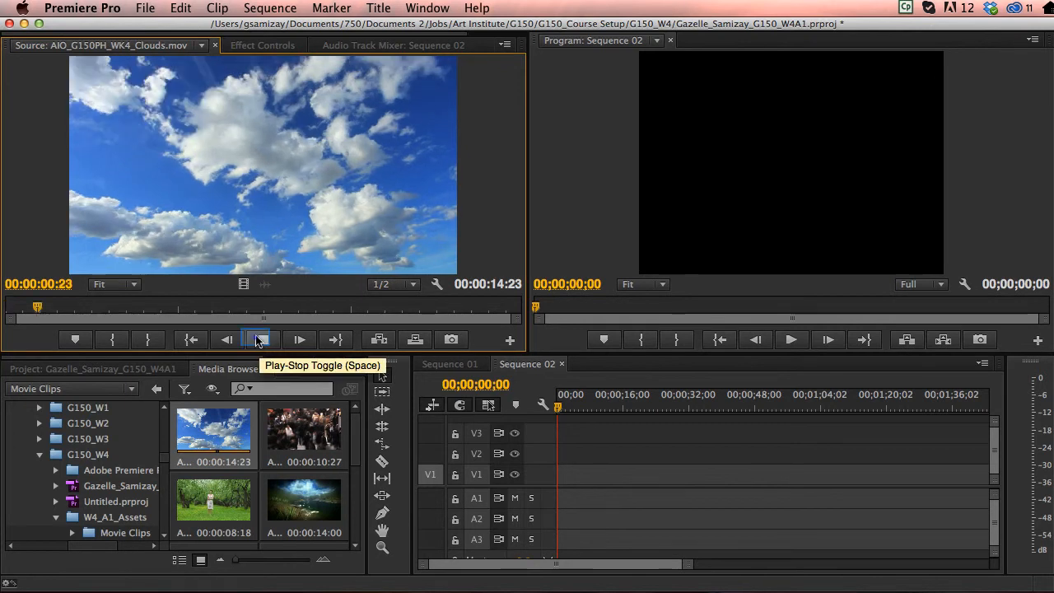
{"action": "left_click", "coordinate": [262, 339]}
{"action": "mouse_move", "coordinate": [38, 308]}
{"action": "left_mouse_down"}
{"action": "mouse_move", "coordinate": [474, 309]}
{"action": "mouse_move", "coordinate": [60, 299]}
{"action": "left_mouse_up"}
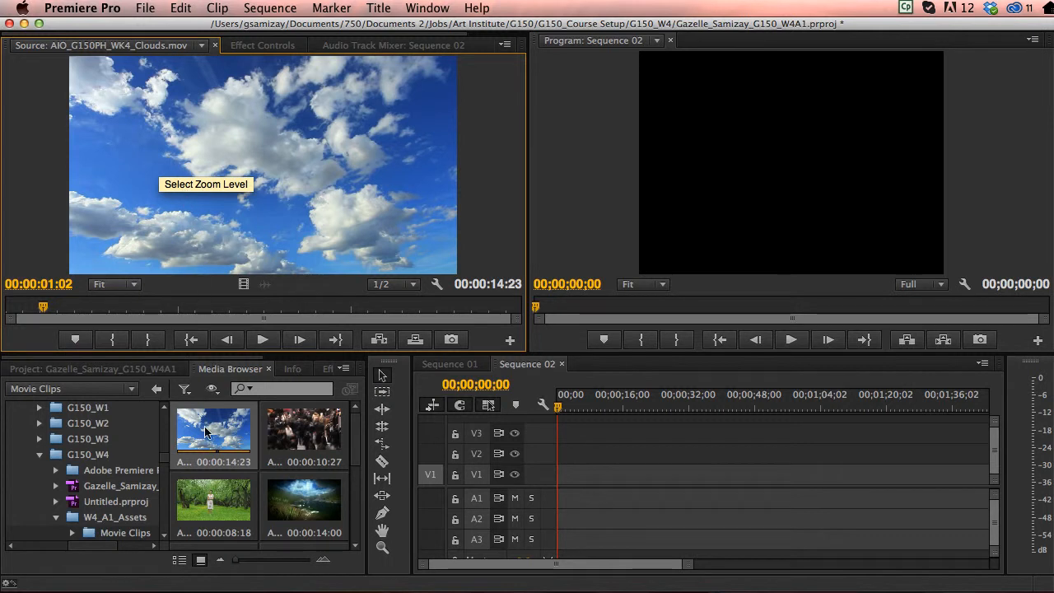
Place the Clouds clip at the start of V1 and change the sequence settings to match it
{"action": "left_click_drag", "start_coordinate": [208, 432], "coordinate": [601, 458]}
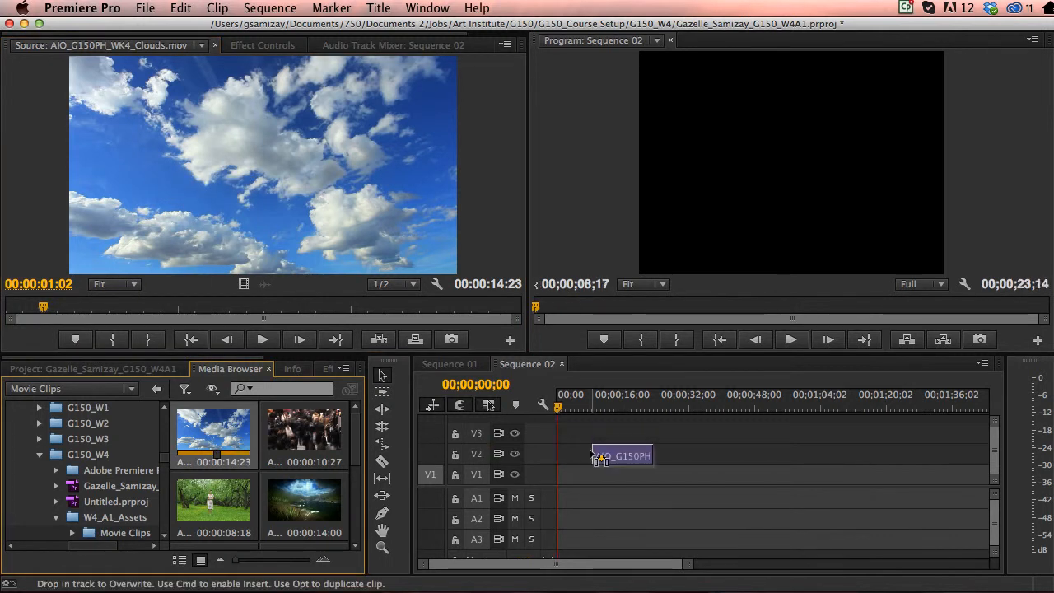
{"action": "left_click_drag", "start_coordinate": [602, 458], "coordinate": [560, 476]}
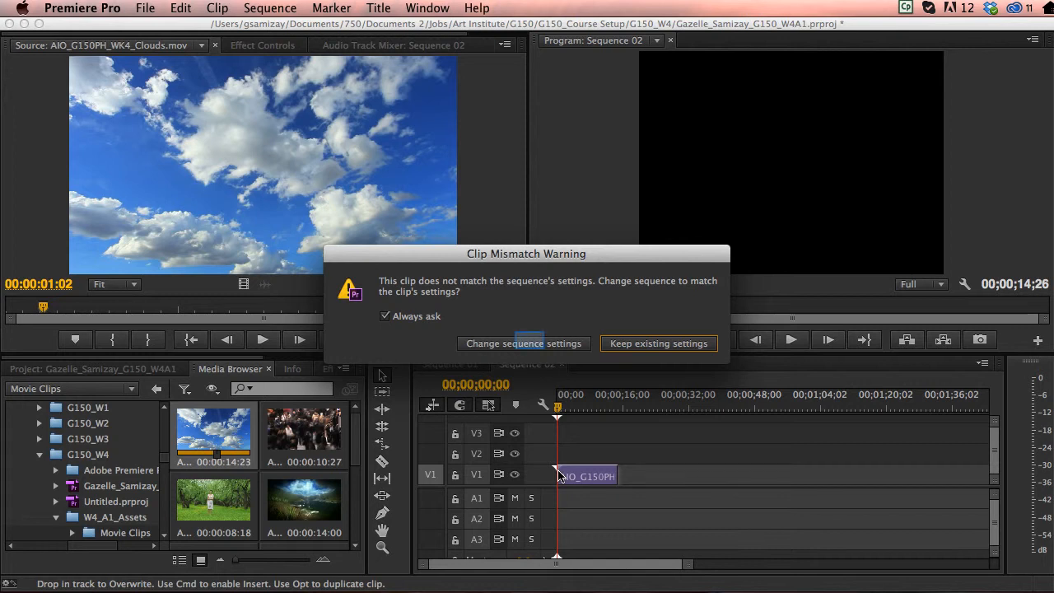
{"action": "left_click", "coordinate": [531, 344]}
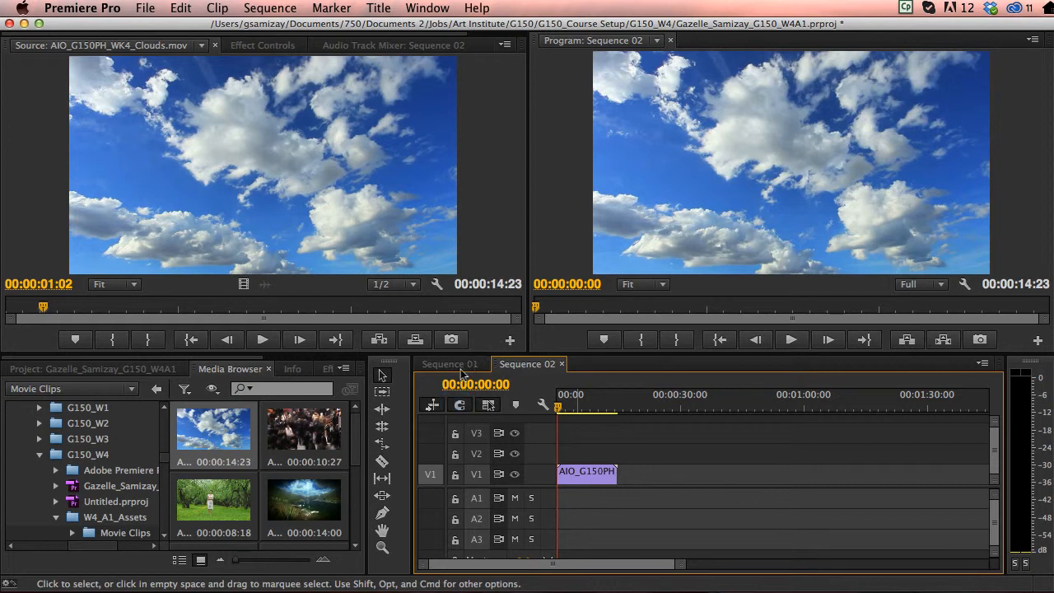
{"action": "left_click", "coordinate": [460, 404]}
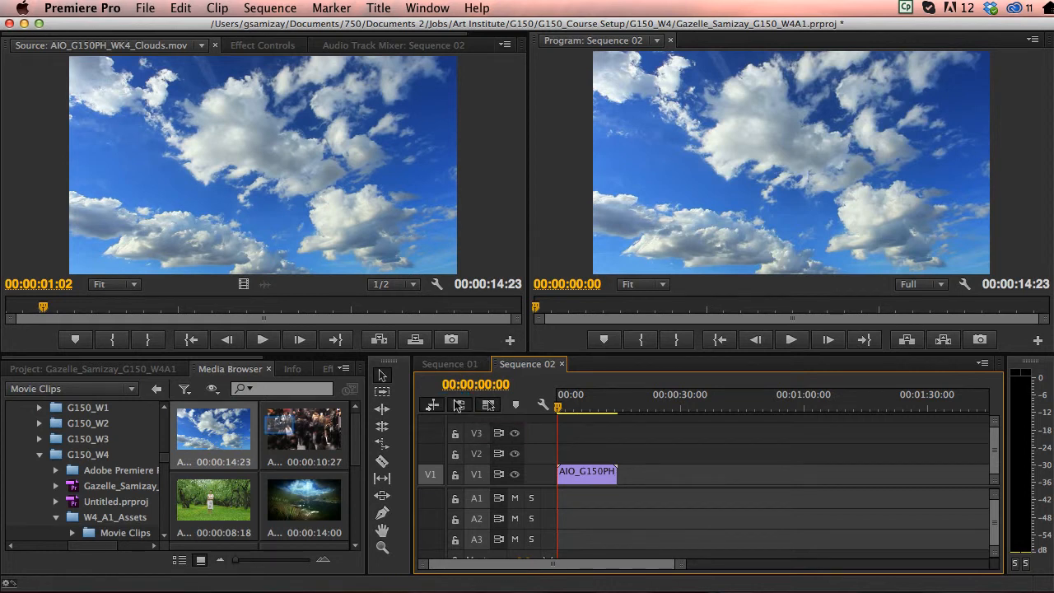
Add the crowd clip to V1 and butt it directly against the Clouds clip, then review from the playhead
{"action": "left_click", "coordinate": [283, 422]}
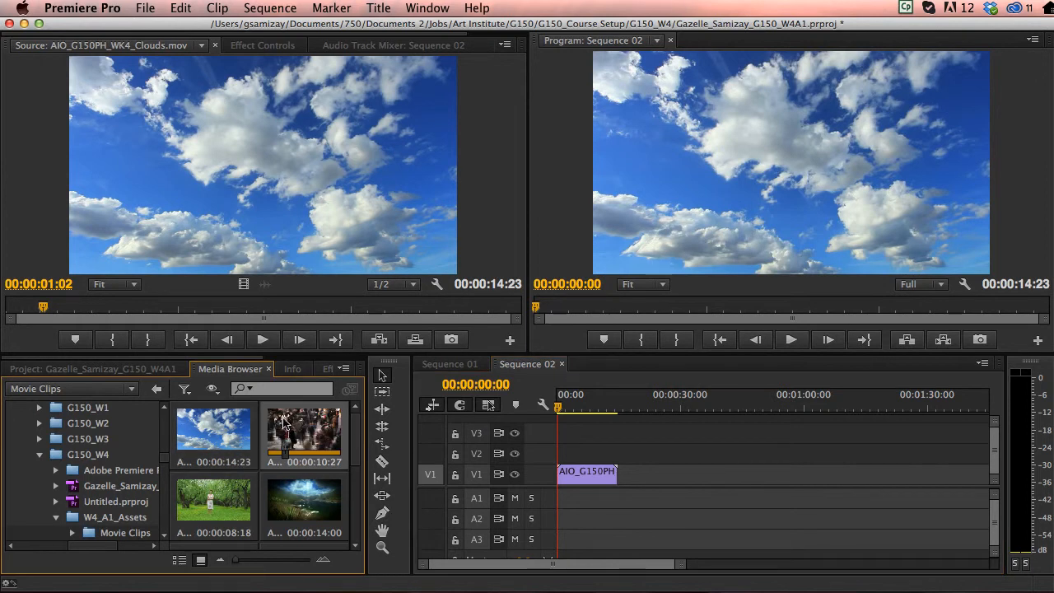
{"action": "left_click_drag", "start_coordinate": [282, 421], "coordinate": [674, 474]}
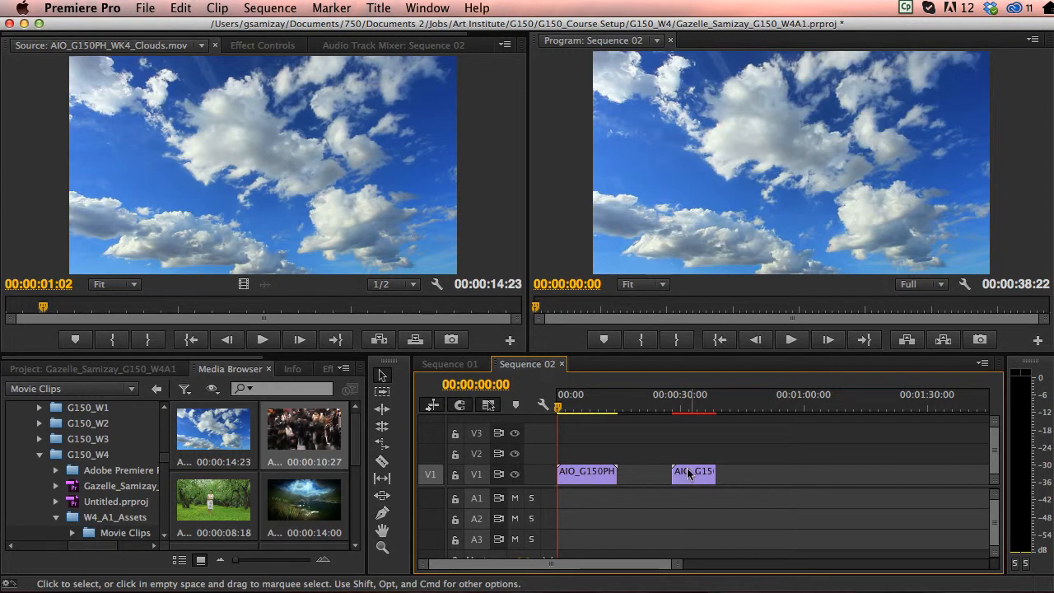
{"action": "left_click_drag", "start_coordinate": [691, 474], "coordinate": [638, 477]}
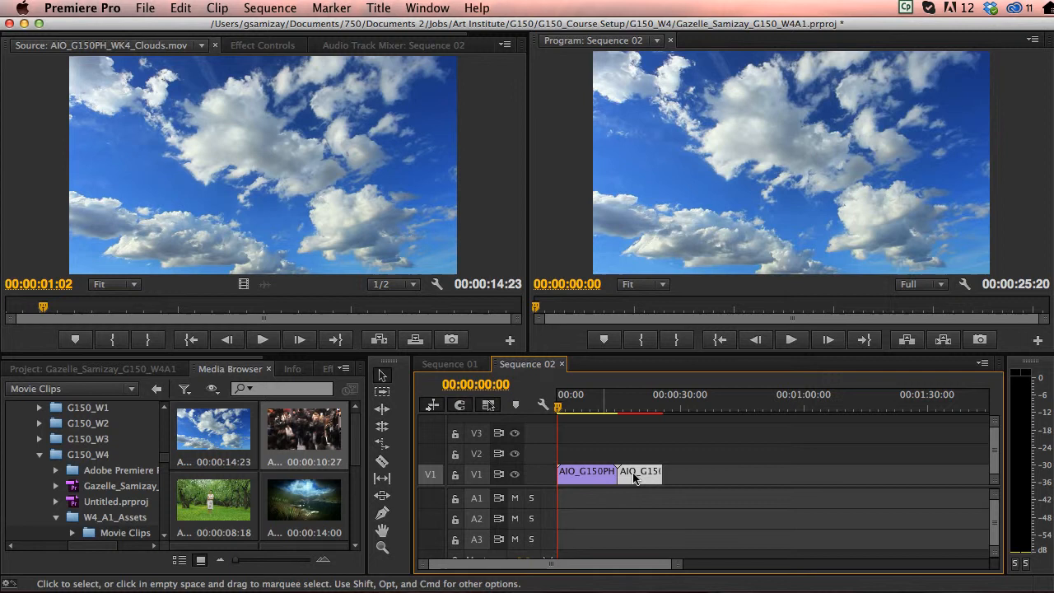
{"action": "key", "text": "s"}
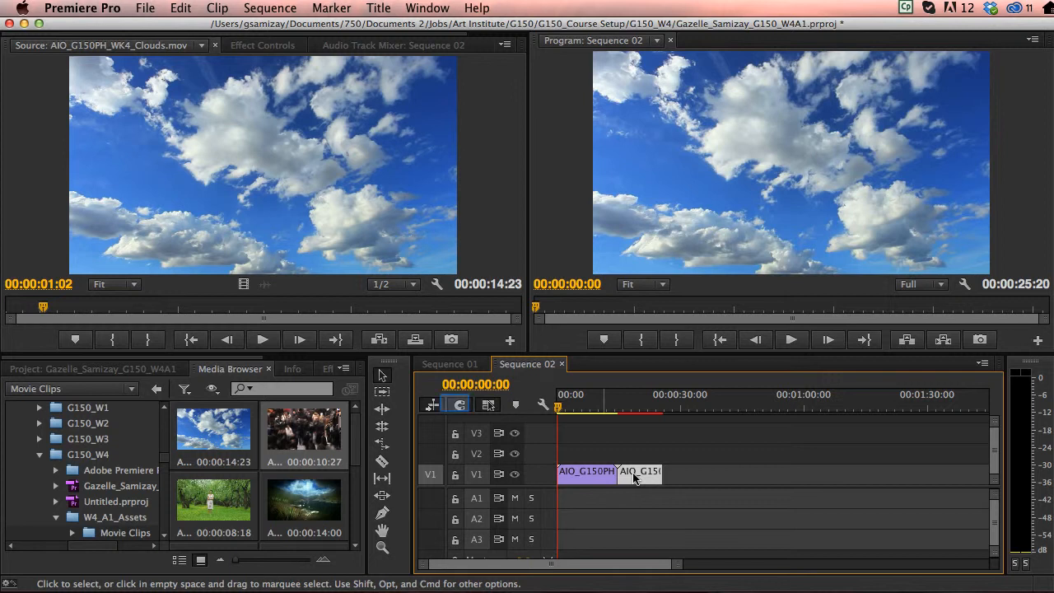
{"action": "left_click", "coordinate": [460, 405]}
{"action": "mouse_move", "coordinate": [634, 472]}
{"action": "left_mouse_down"}
{"action": "mouse_move", "coordinate": [624, 486]}
{"action": "mouse_move", "coordinate": [659, 482]}
{"action": "left_mouse_up"}
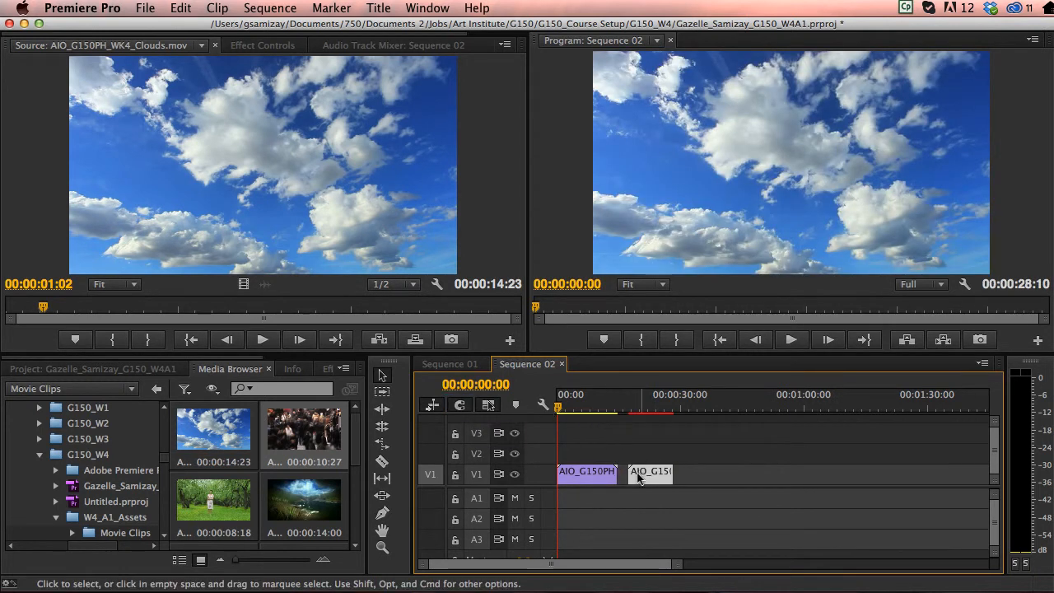
{"action": "left_click_drag", "start_coordinate": [640, 479], "coordinate": [636, 481]}
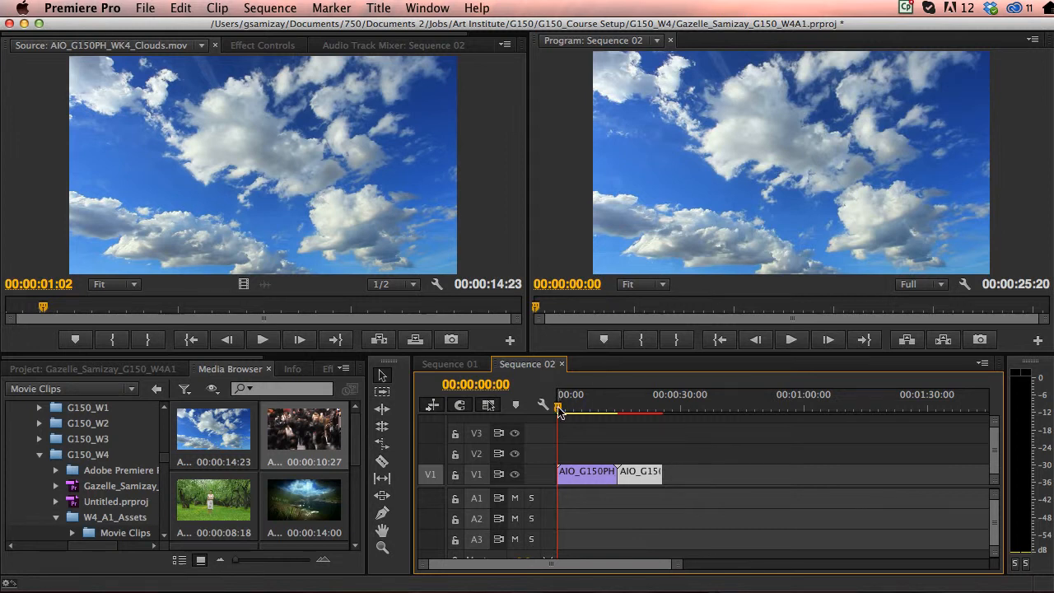
{"action": "left_click_drag", "start_coordinate": [561, 411], "coordinate": [642, 411]}
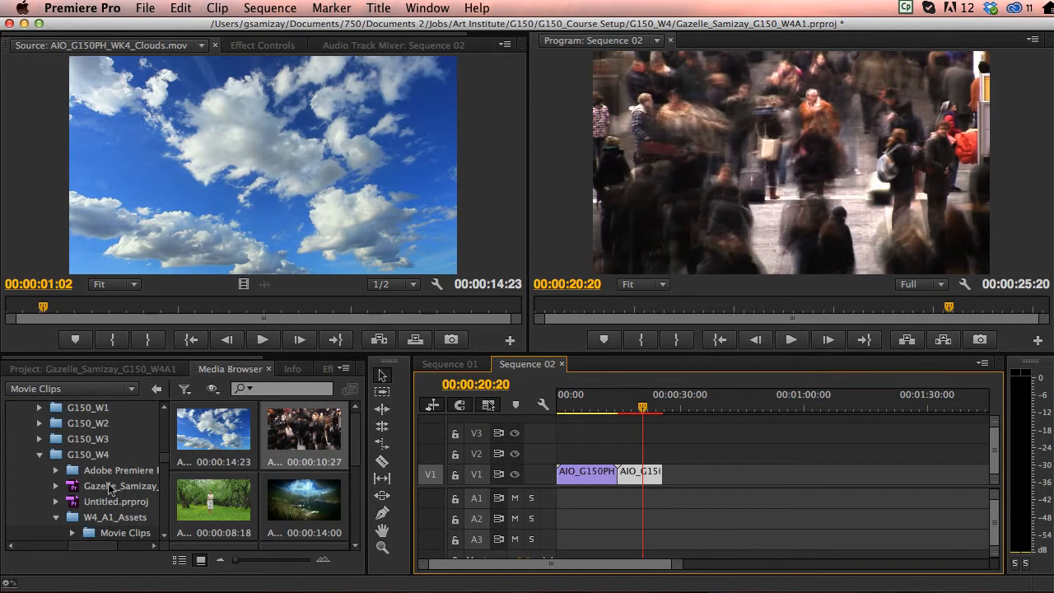
Add a still image from Still Images and move it up to V2 over the join between the two clips
{"action": "left_click", "coordinate": [106, 519]}
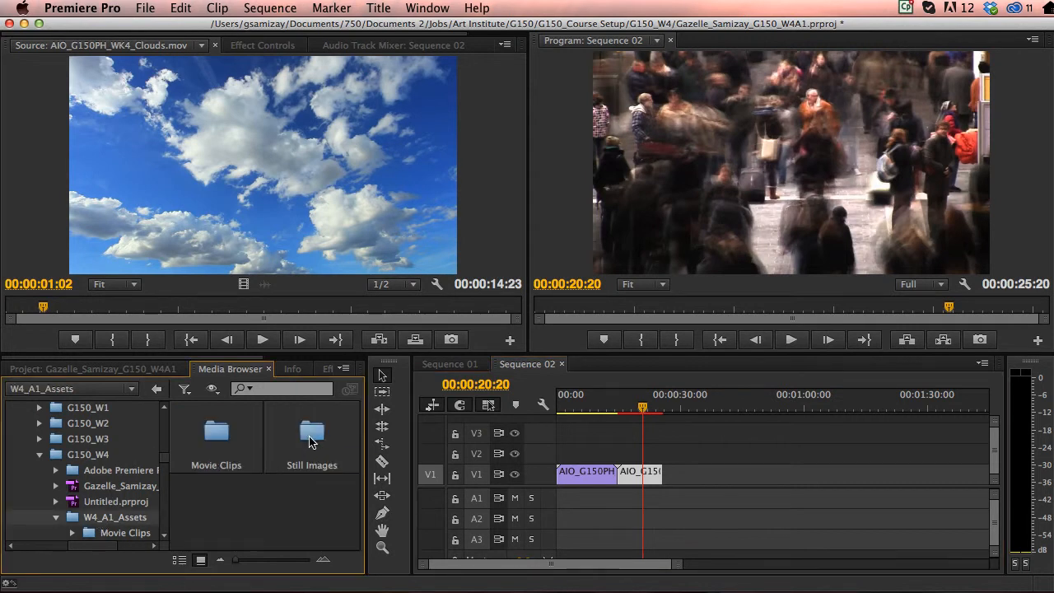
{"action": "double_click", "coordinate": [312, 441]}
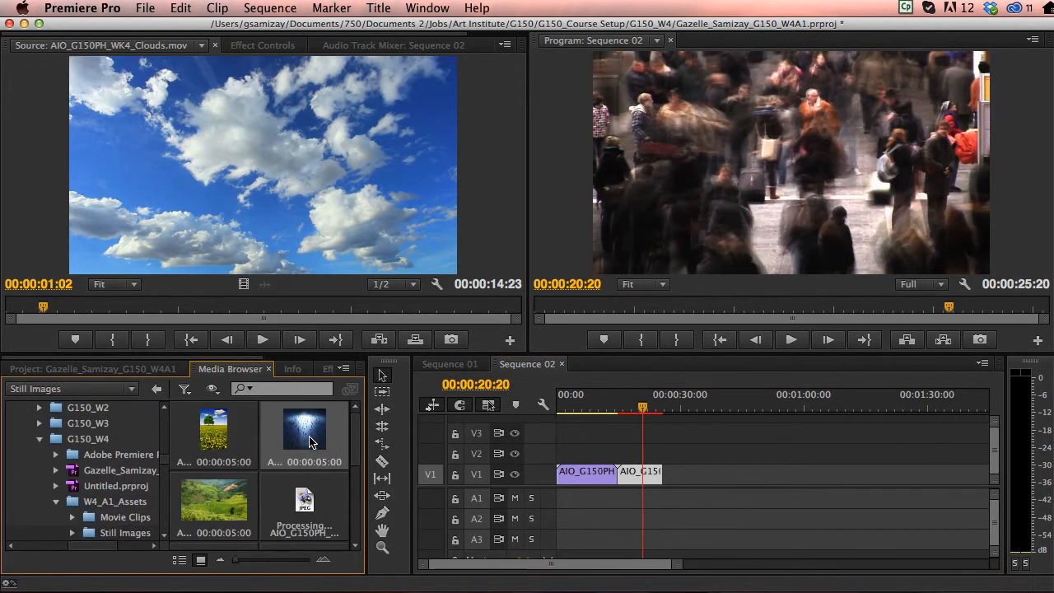
{"action": "left_click_drag", "start_coordinate": [311, 441], "coordinate": [667, 471]}
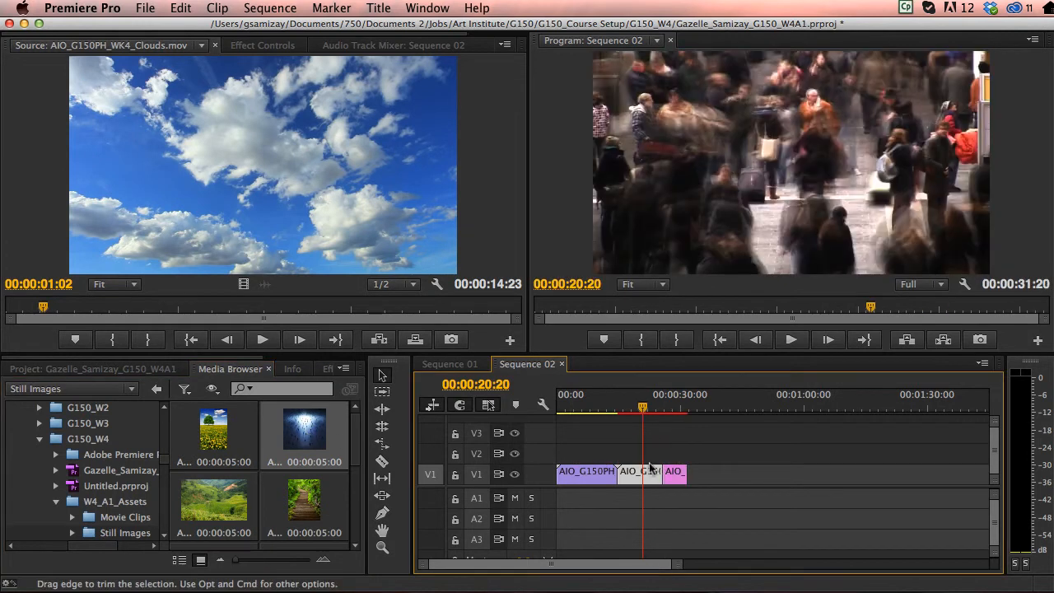
{"action": "mouse_move", "coordinate": [672, 407]}
{"action": "left_mouse_down"}
{"action": "mouse_move", "coordinate": [616, 412]}
{"action": "mouse_move", "coordinate": [669, 412]}
{"action": "left_mouse_up"}
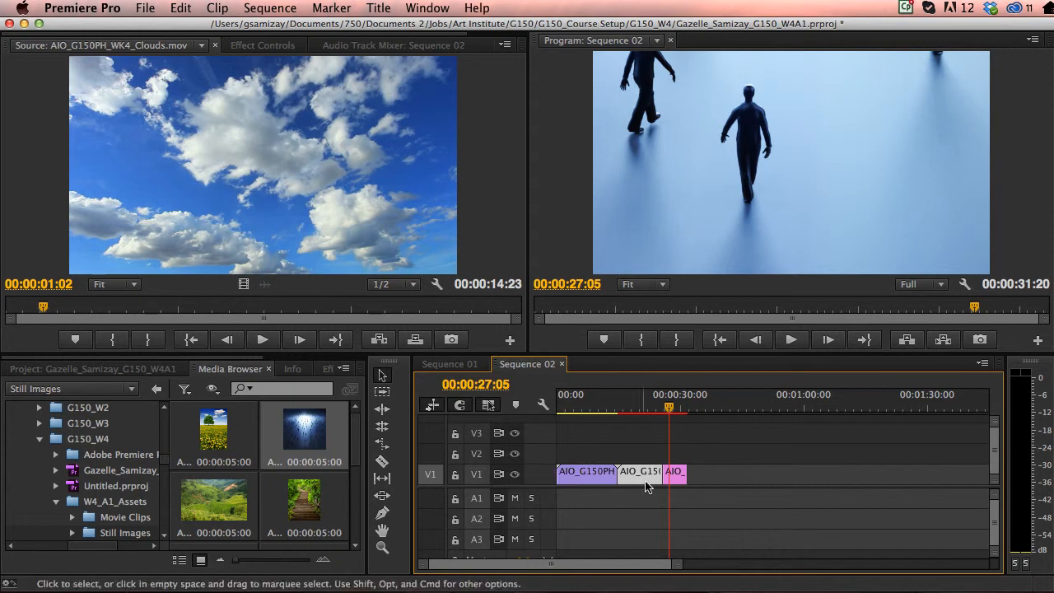
{"action": "left_click", "coordinate": [674, 476]}
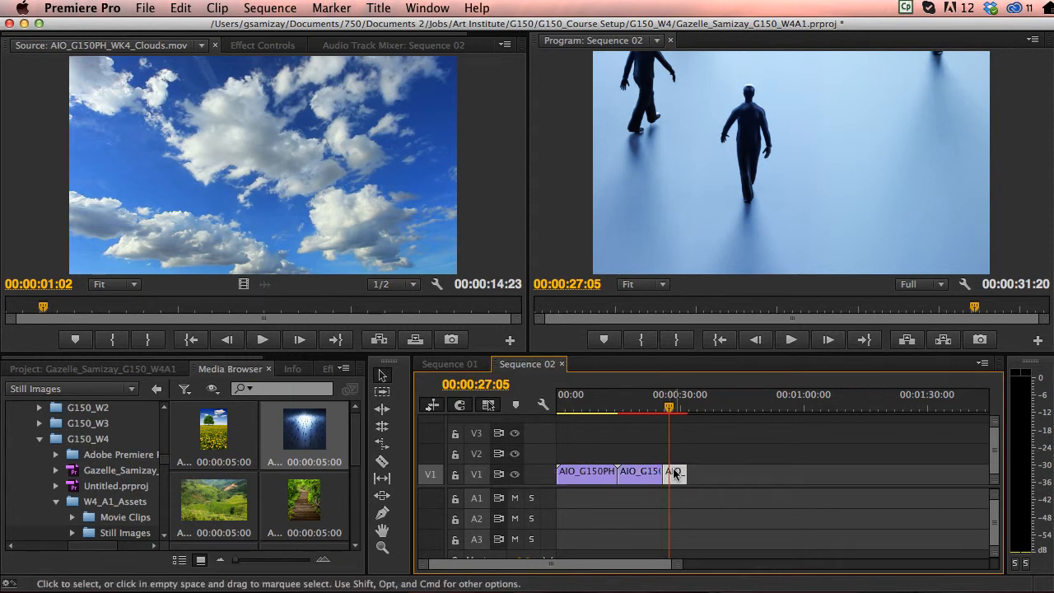
{"action": "left_click_drag", "start_coordinate": [674, 474], "coordinate": [628, 452]}
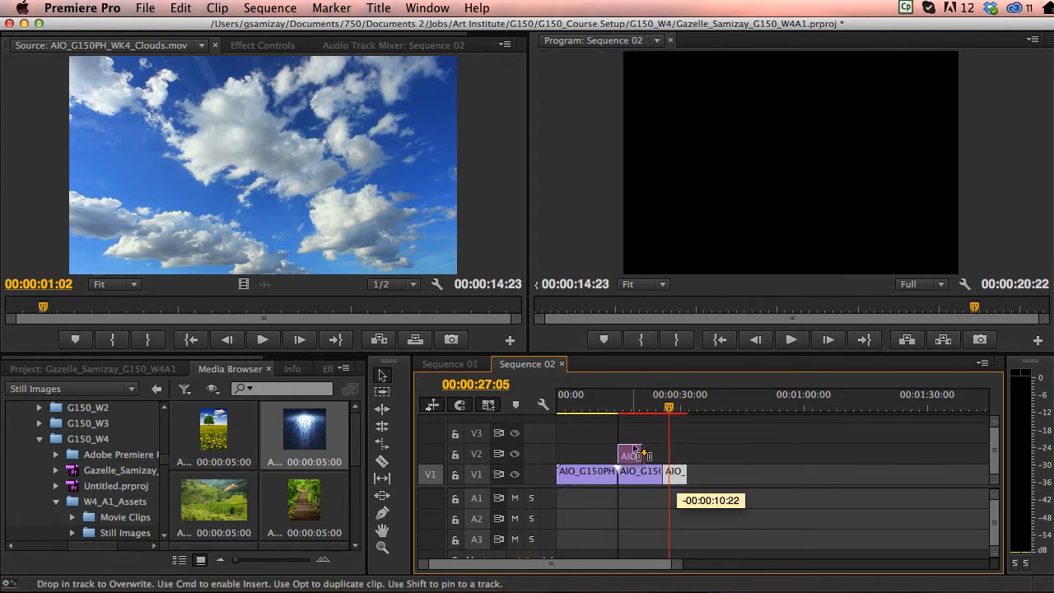
{"action": "mouse_move", "coordinate": [622, 401]}
{"action": "left_mouse_down"}
{"action": "mouse_move", "coordinate": [604, 402]}
{"action": "mouse_move", "coordinate": [642, 401]}
{"action": "left_mouse_up"}
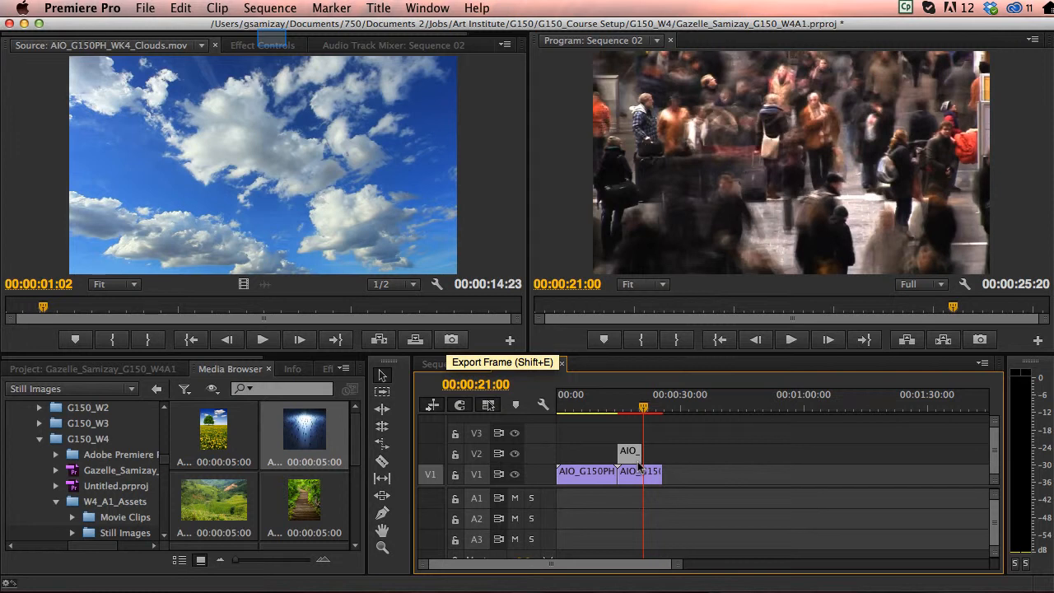
Show the Audio Track Mixer and reach Preferences in the Premiere Pro menu
{"action": "left_click", "coordinate": [263, 45]}
{"action": "left_click", "coordinate": [386, 45]}
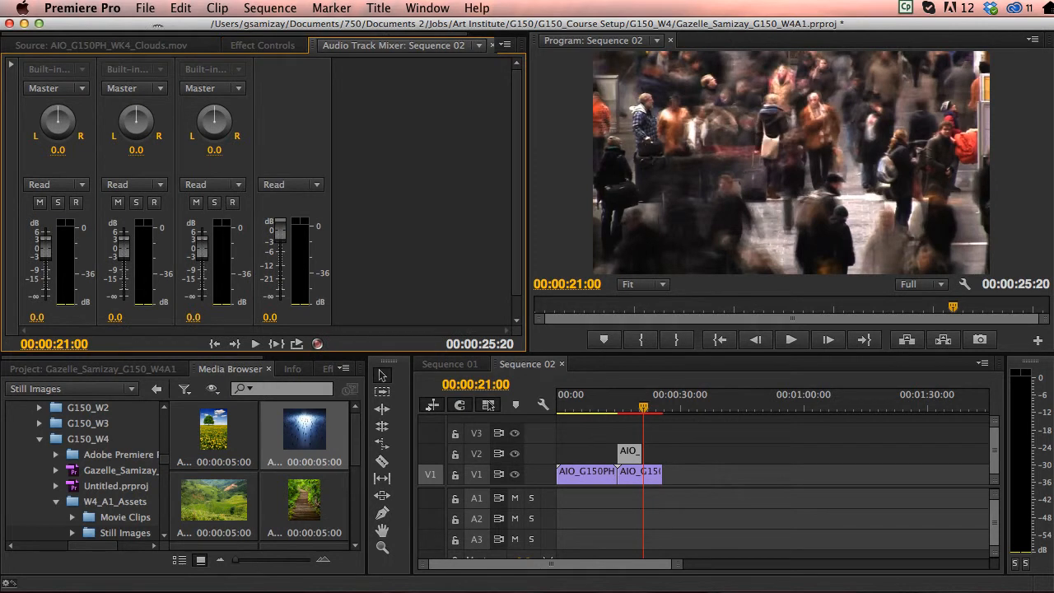
{"action": "left_click", "coordinate": [67, 7]}
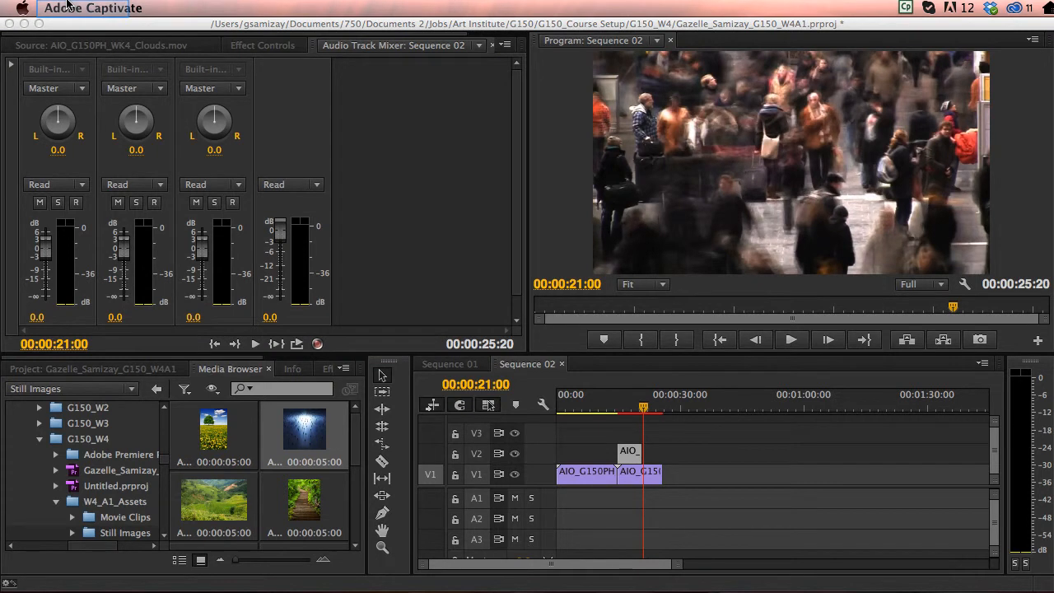
{"action": "left_click", "coordinate": [83, 7]}
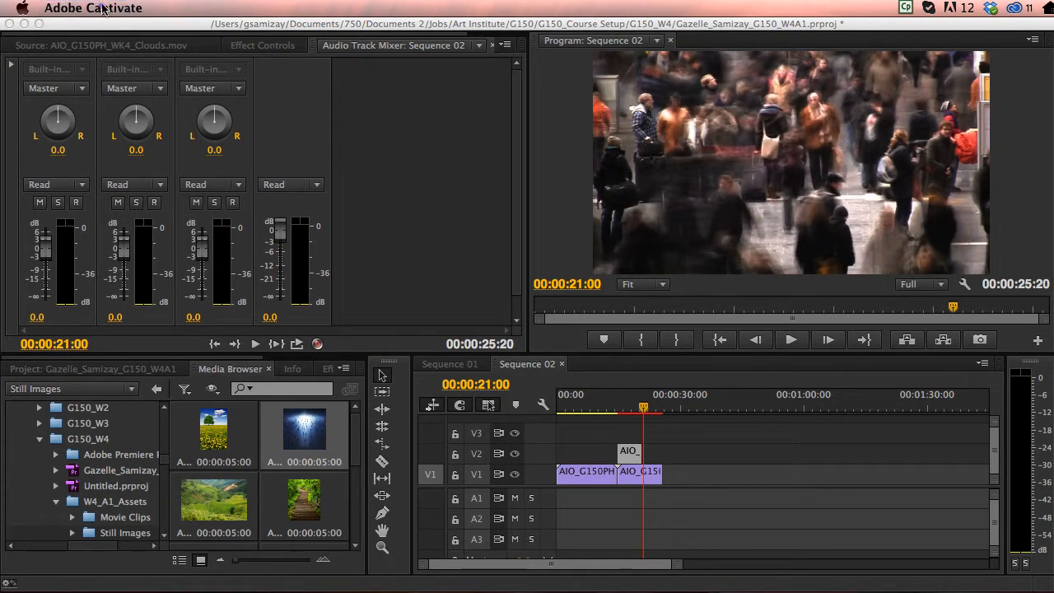
{"action": "left_click", "coordinate": [102, 8]}
{"action": "mouse_move", "coordinate": [86, 52]}
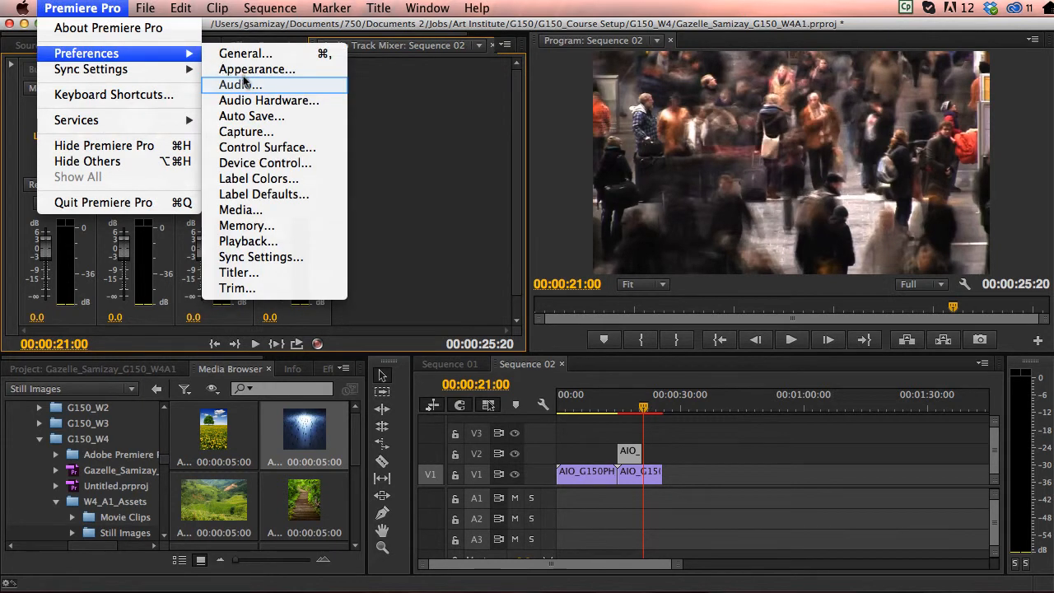
Set Adobe Desktop Audio hardware to Built-in Microphone/Built-in Output and confirm
{"action": "left_click", "coordinate": [245, 85]}
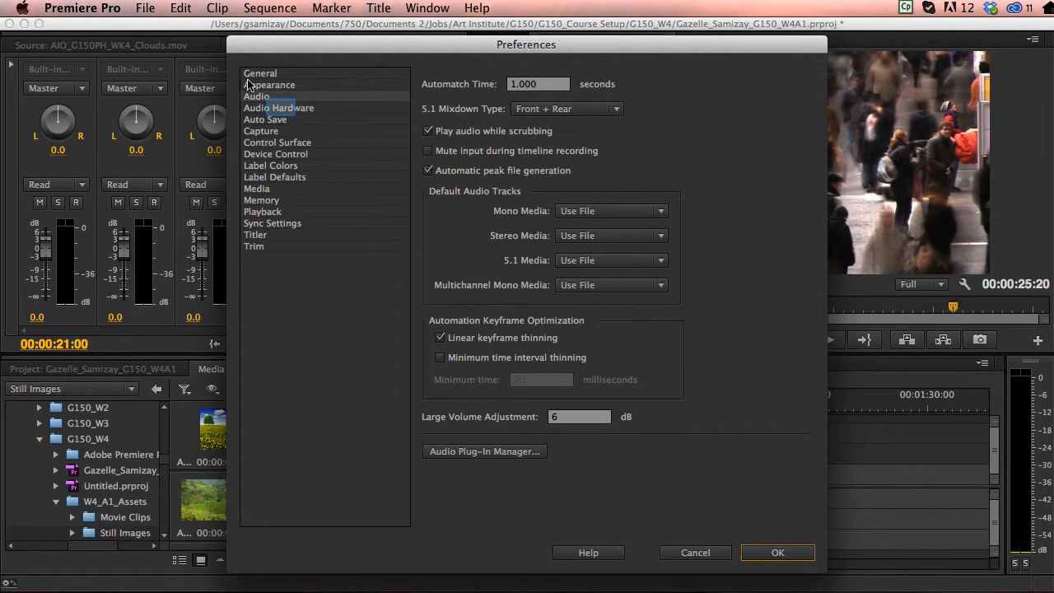
{"action": "left_click", "coordinate": [283, 109]}
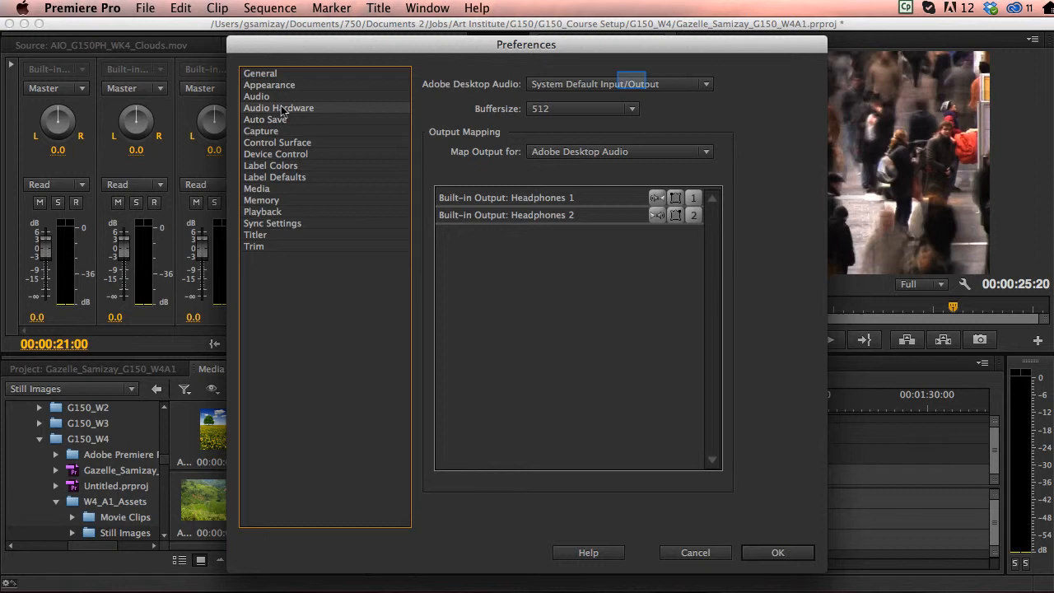
{"action": "left_click", "coordinate": [633, 85]}
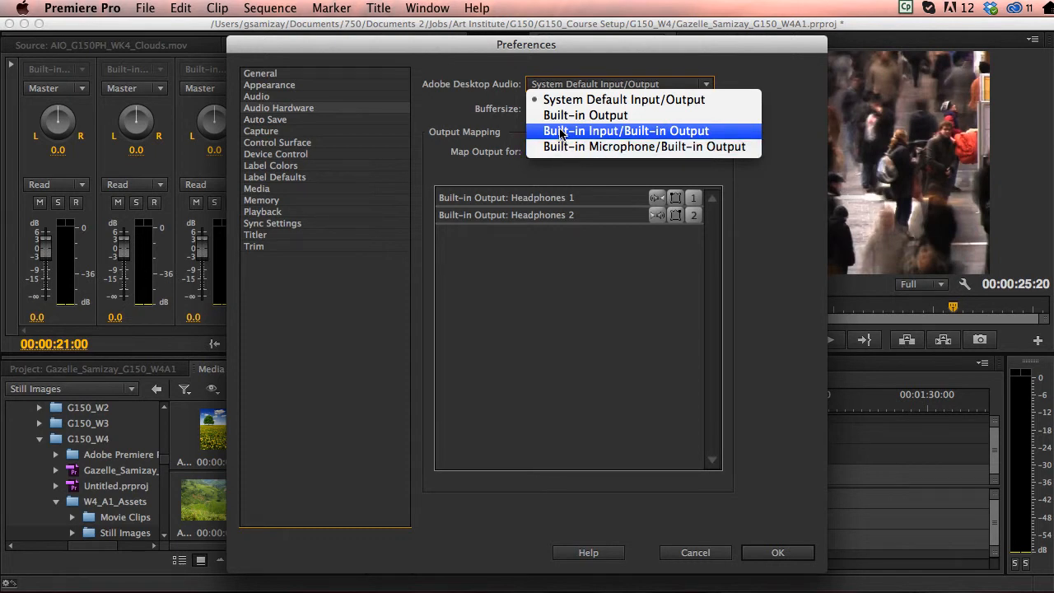
{"action": "left_click", "coordinate": [561, 146]}
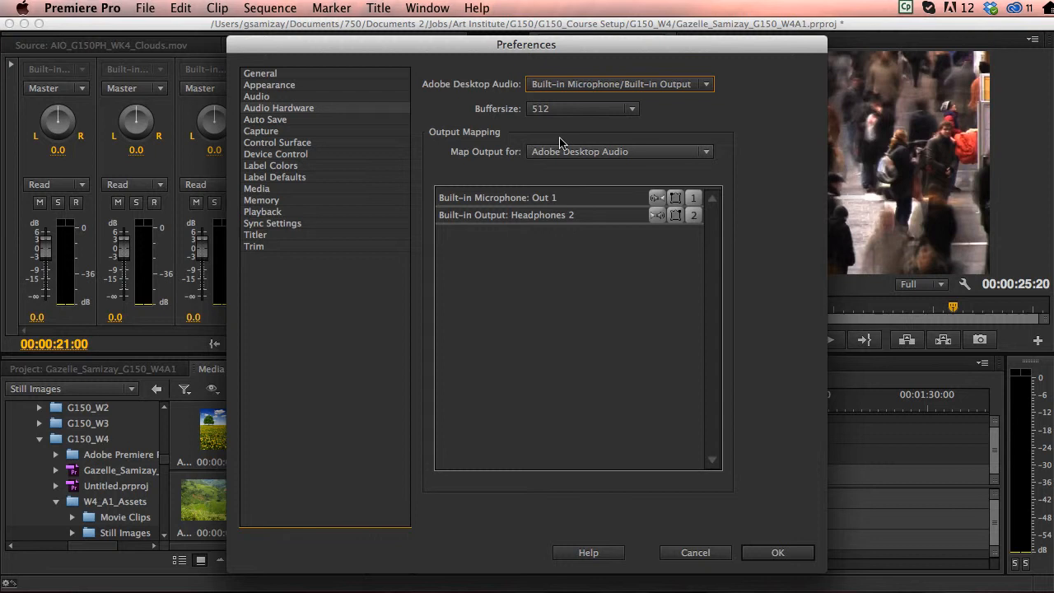
{"action": "left_click", "coordinate": [779, 552]}
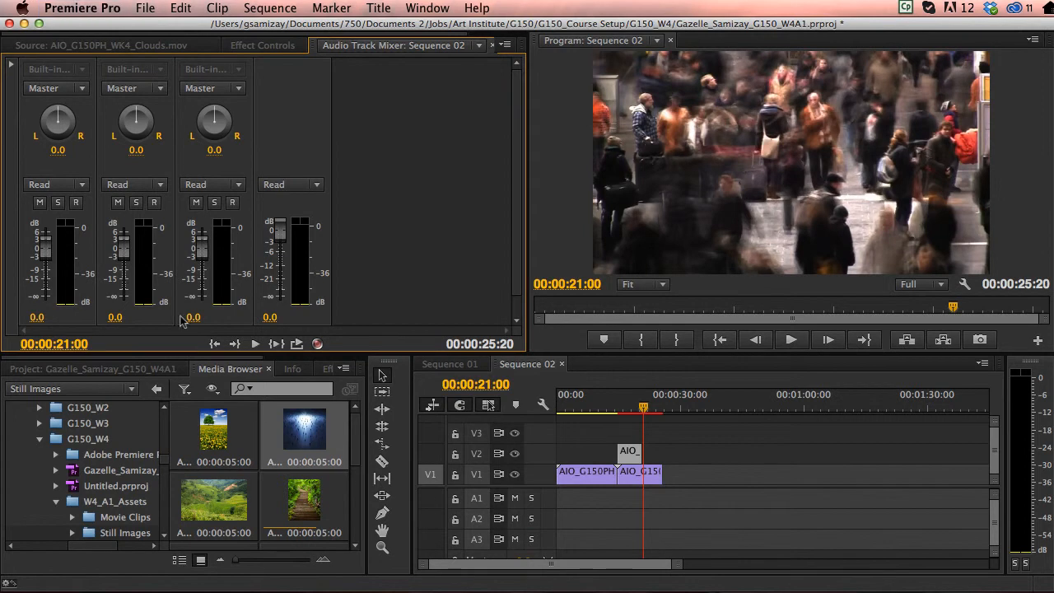
Enable 'Mute input during timeline recording' in the Audio preferences and apply with OK
{"action": "left_click", "coordinate": [94, 7]}
{"action": "mouse_move", "coordinate": [87, 53]}
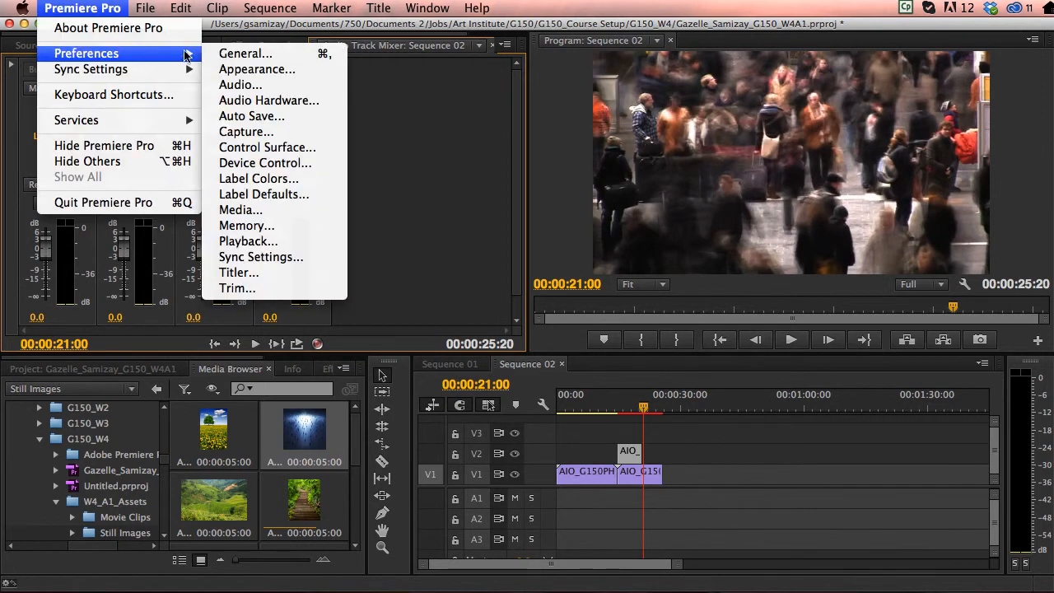
{"action": "left_click", "coordinate": [247, 84]}
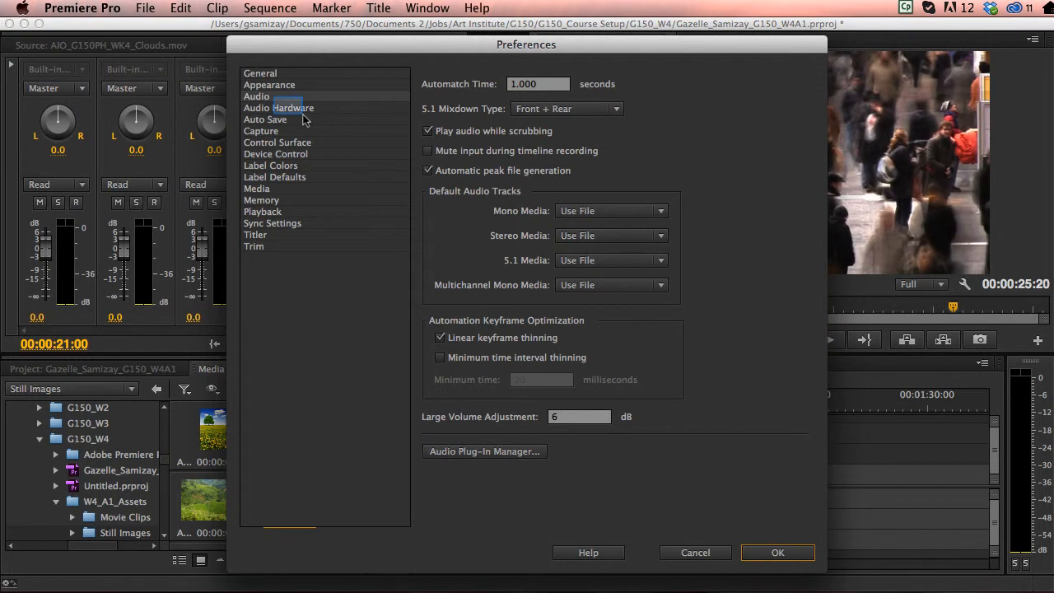
{"action": "left_click", "coordinate": [288, 108]}
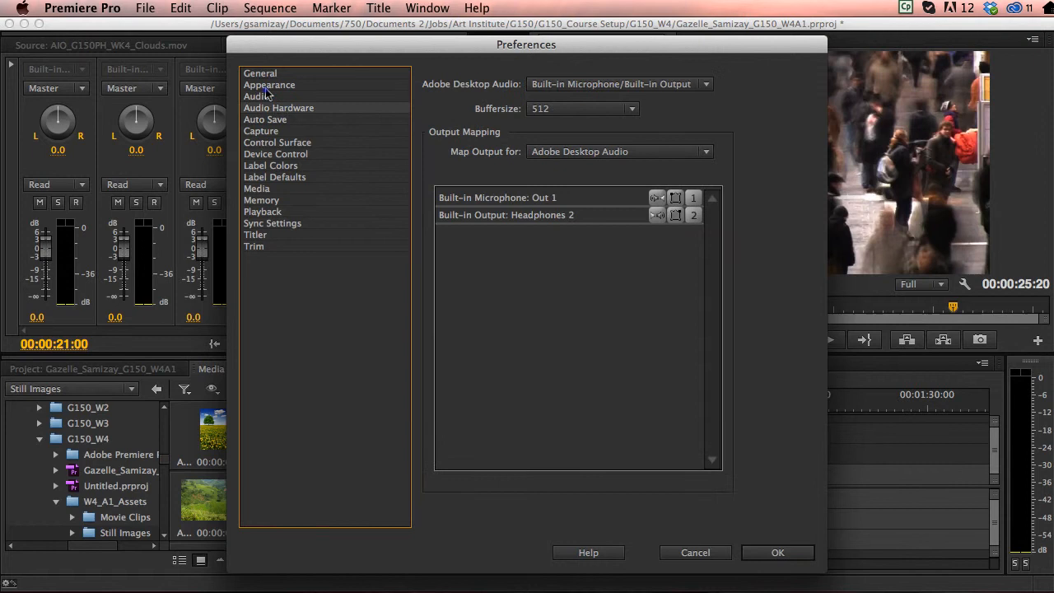
{"action": "left_click", "coordinate": [264, 97]}
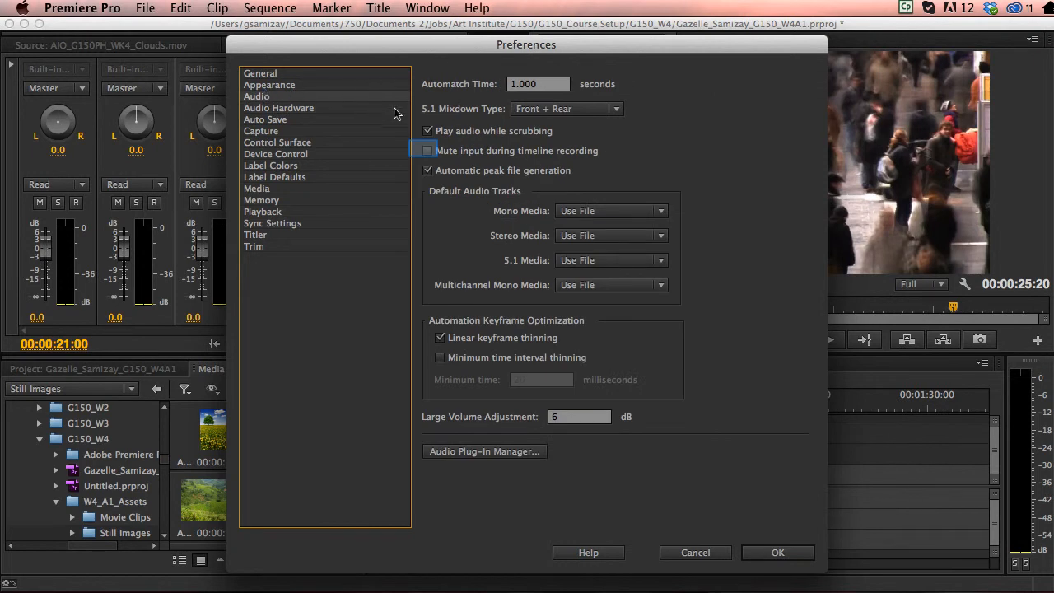
{"action": "left_click", "coordinate": [427, 152]}
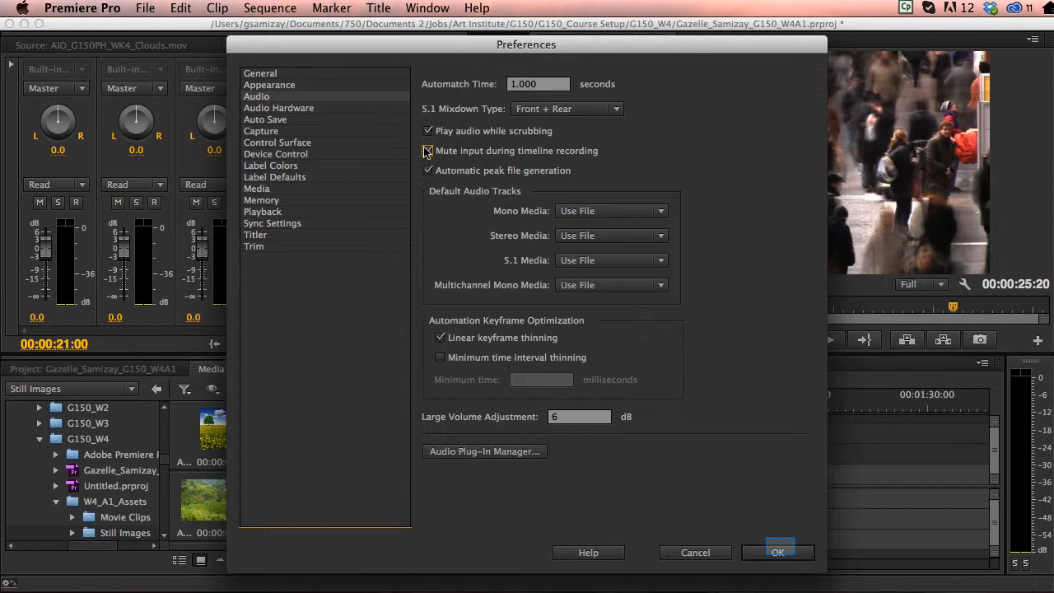
{"action": "left_click", "coordinate": [427, 151]}
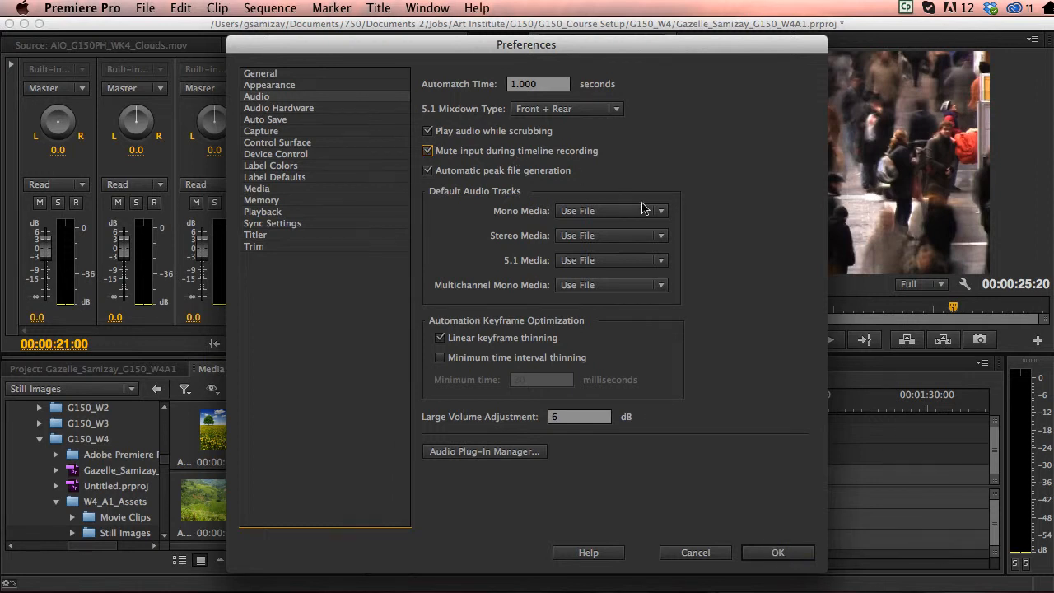
{"action": "left_click", "coordinate": [780, 552]}
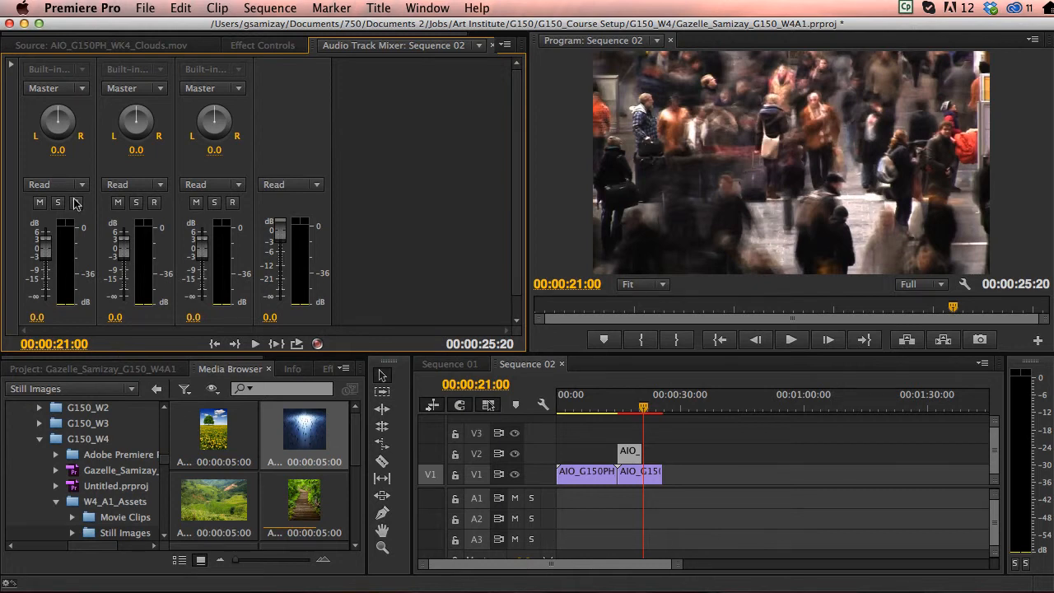
Arm audio track 1 for recording and put the Audio Track Mixer into record mode
{"action": "left_click", "coordinate": [76, 203]}
{"action": "left_click", "coordinate": [76, 203]}
{"action": "left_click", "coordinate": [76, 203]}
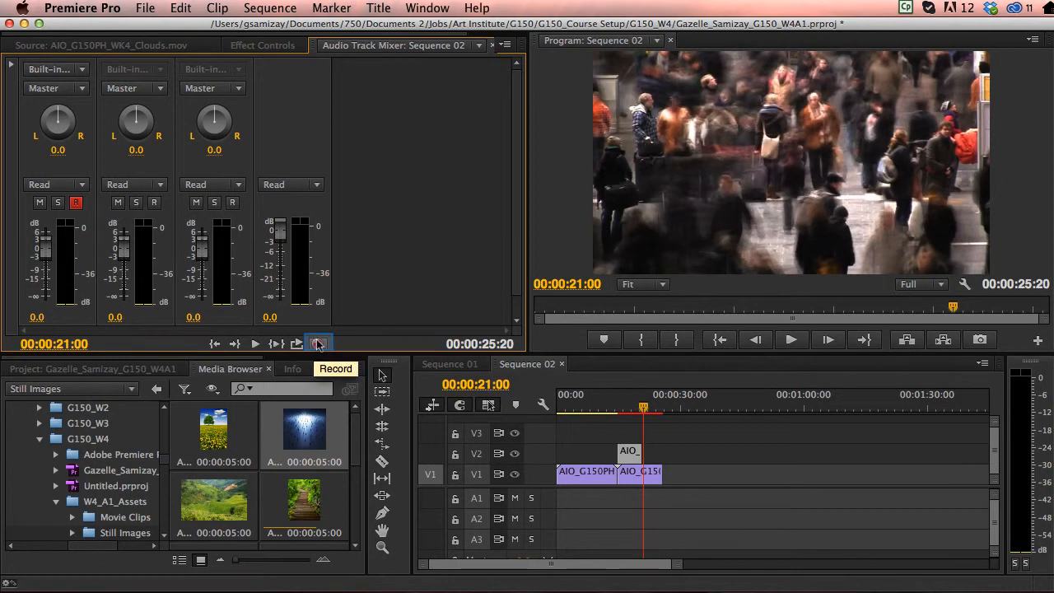
{"action": "left_click", "coordinate": [319, 346]}
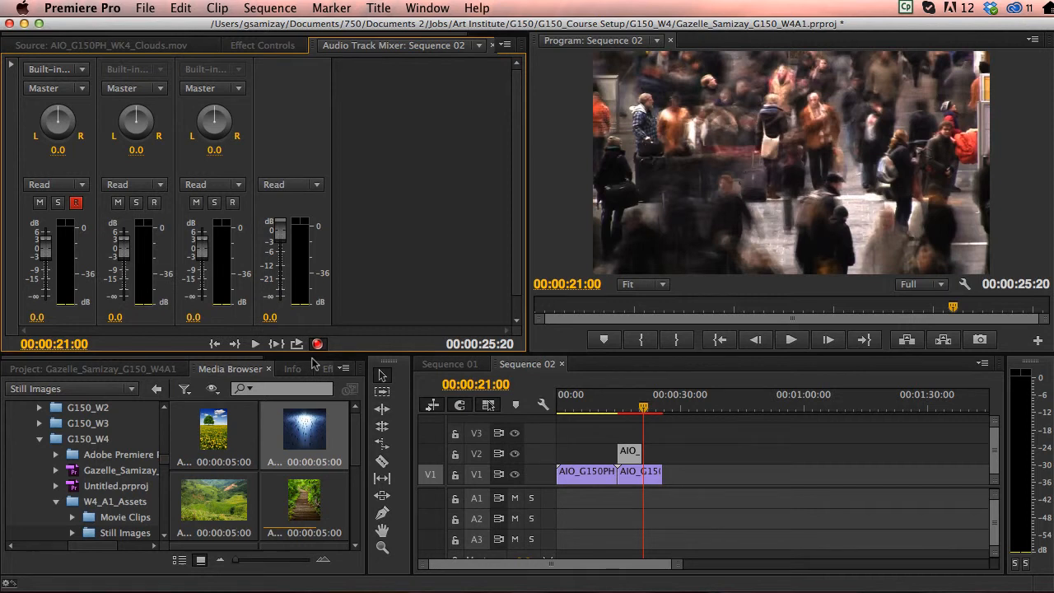
Record the voice-over narration onto A1, stop it, and move the playhead back to review
{"action": "key", "text": "space"}
{"action": "left_click", "coordinate": [257, 344]}
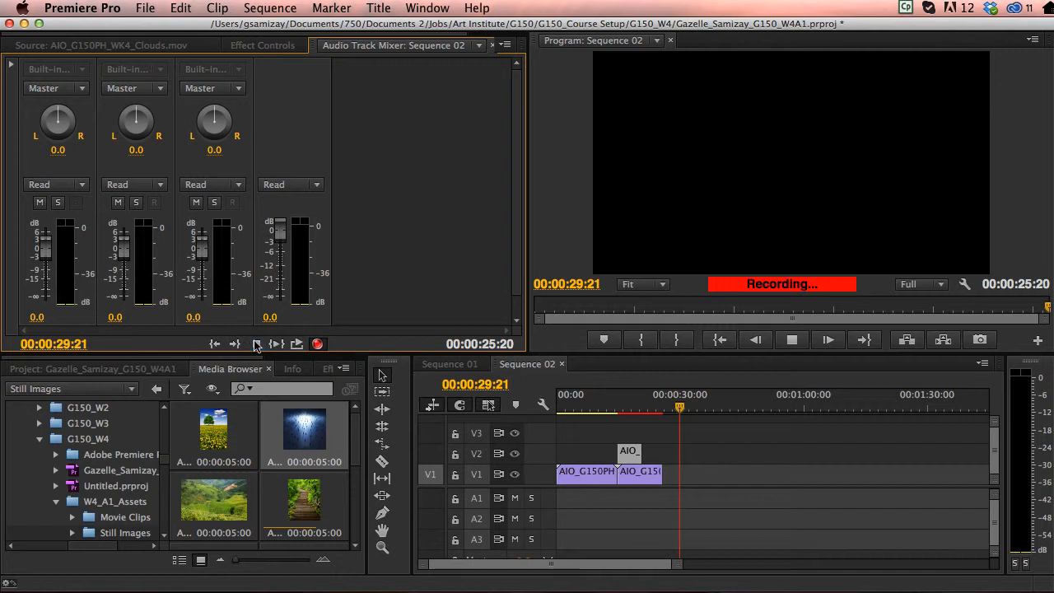
{"action": "left_click", "coordinate": [256, 344]}
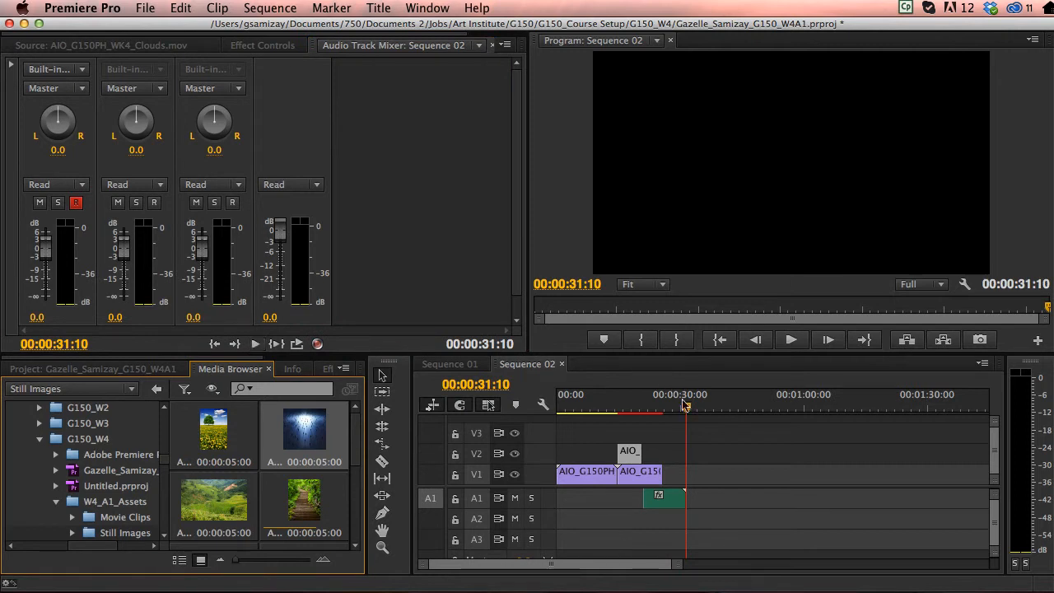
{"action": "left_click_drag", "start_coordinate": [684, 406], "coordinate": [666, 412]}
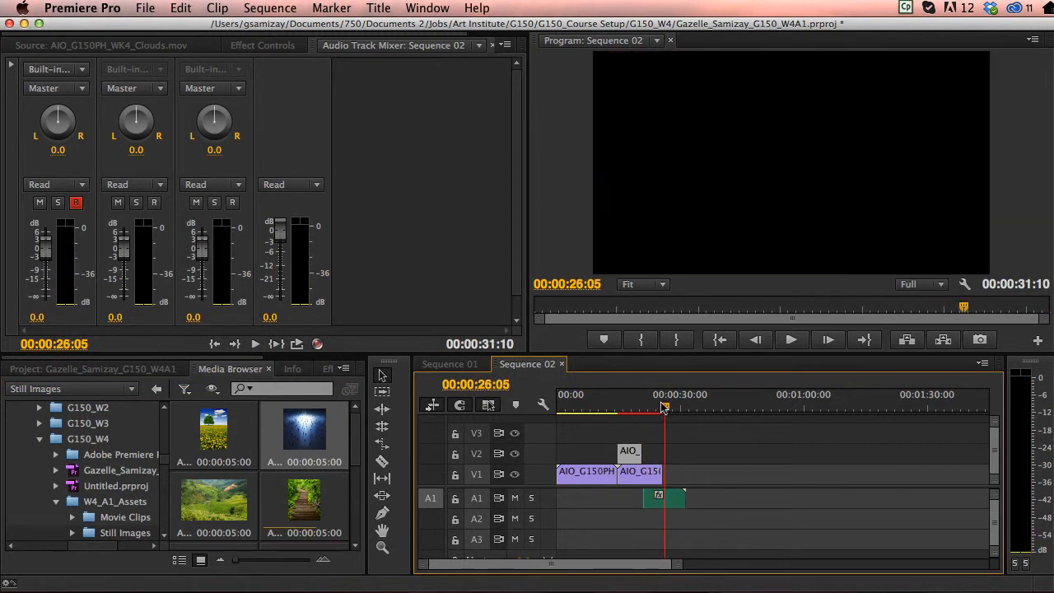
{"action": "mouse_move", "coordinate": [665, 409]}
{"action": "left_mouse_down"}
{"action": "mouse_move", "coordinate": [684, 412]}
{"action": "mouse_move", "coordinate": [669, 410]}
{"action": "left_mouse_up"}
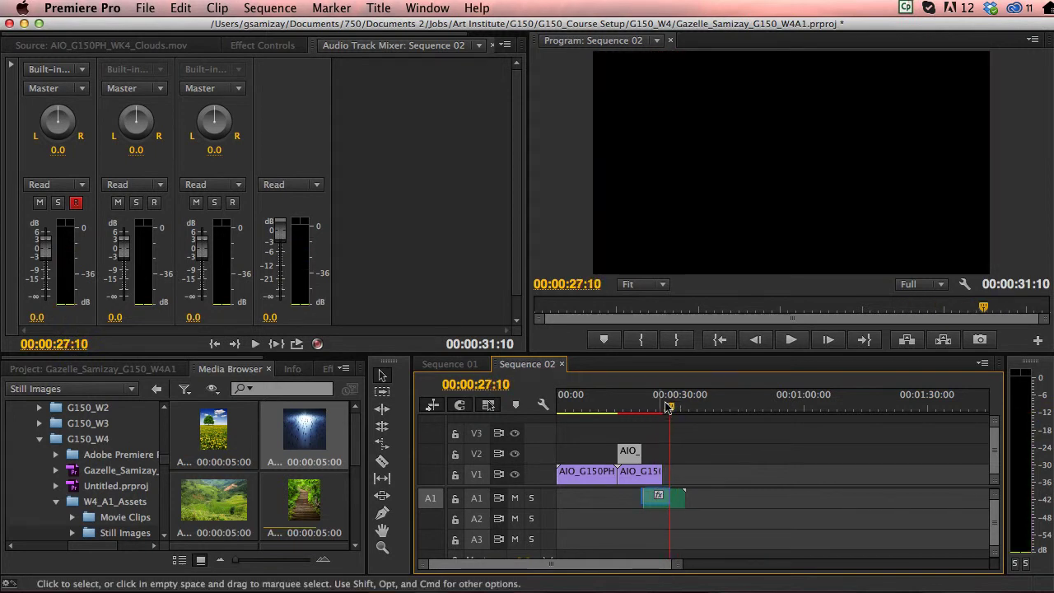
{"action": "right_click", "coordinate": [659, 495]}
{"action": "left_click", "coordinate": [737, 492]}
{"action": "left_click", "coordinate": [661, 499]}
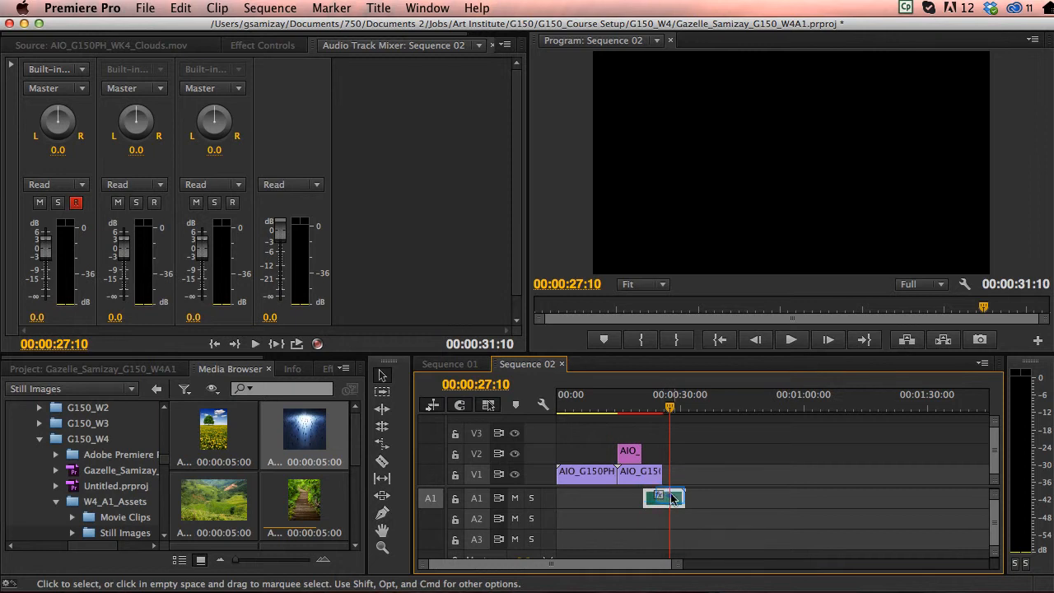
View the voice-over waveform in the Source monitor and move the clip to 00:00 on A1
{"action": "double_click", "coordinate": [671, 499]}
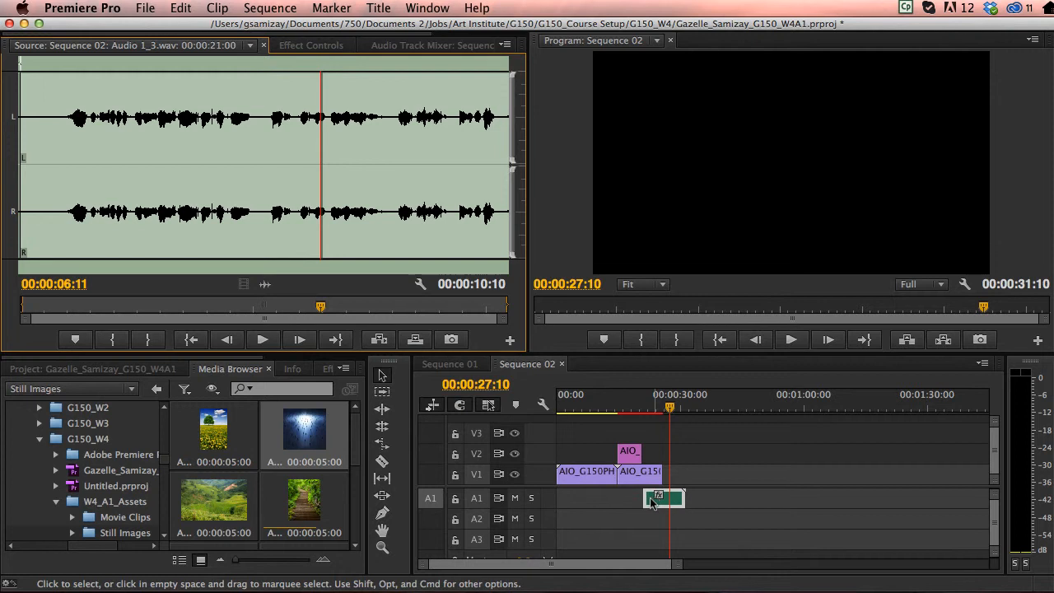
{"action": "left_click_drag", "start_coordinate": [653, 501], "coordinate": [560, 504]}
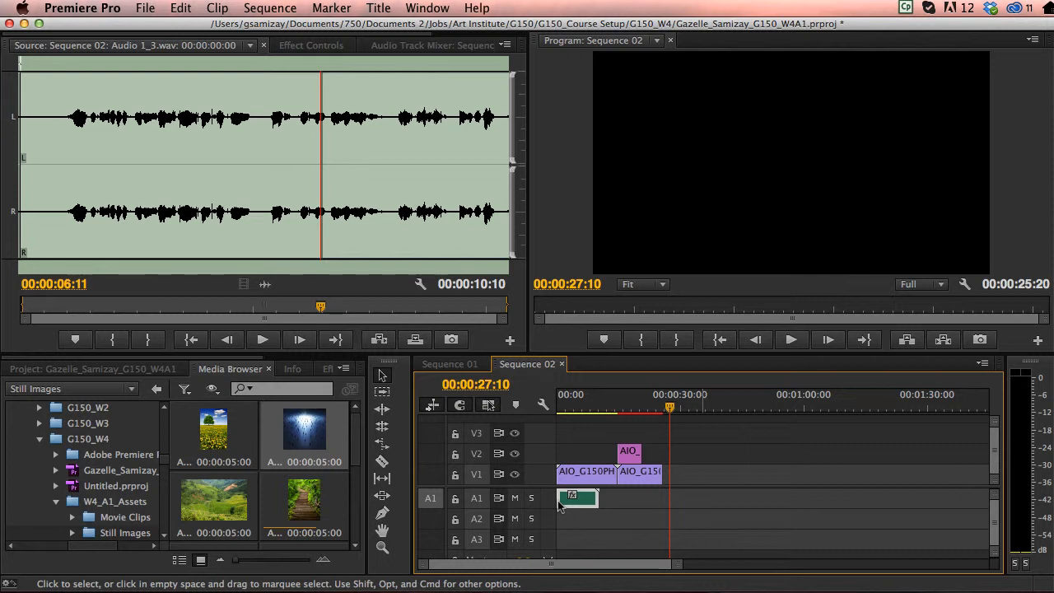
{"action": "left_click", "coordinate": [701, 461]}
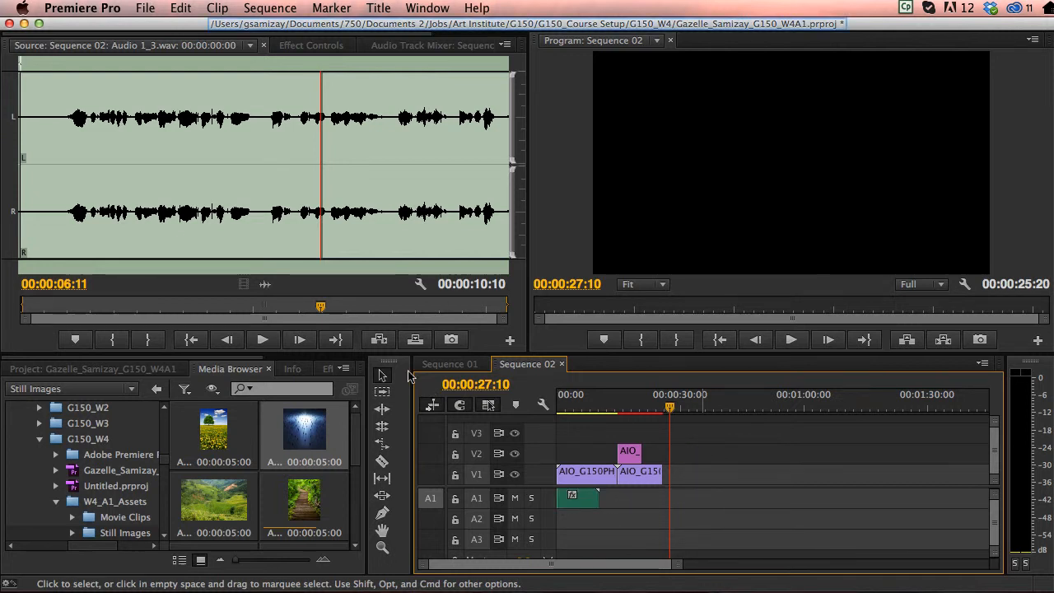
Scrub the Sequence 02 playhead back to about 17:15 over the crowd clip
{"action": "left_click", "coordinate": [265, 21]}
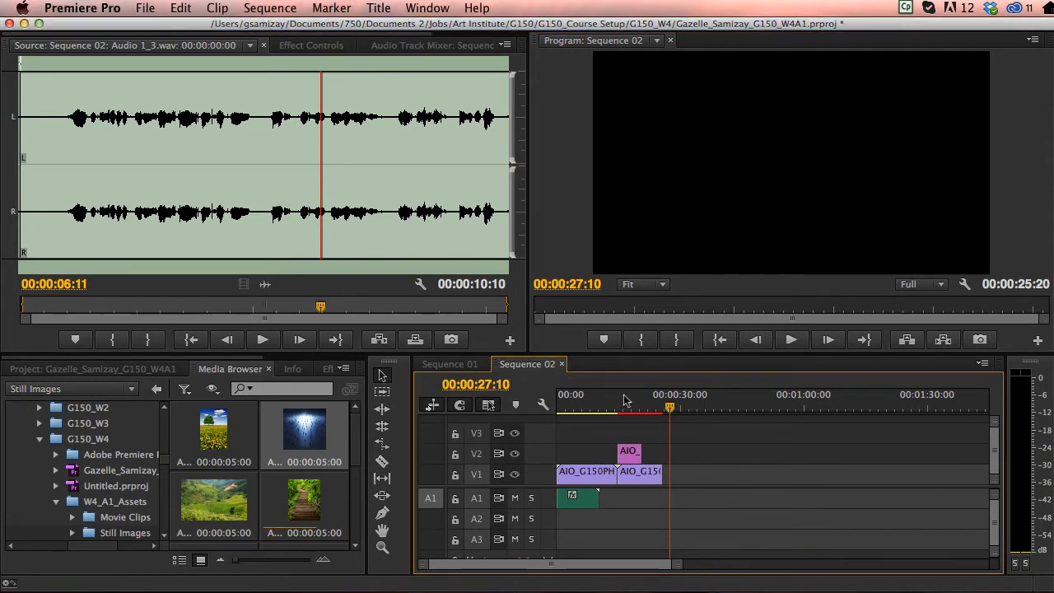
{"action": "left_click_drag", "start_coordinate": [628, 404], "coordinate": [630, 405]}
{"action": "key", "text": "Return"}
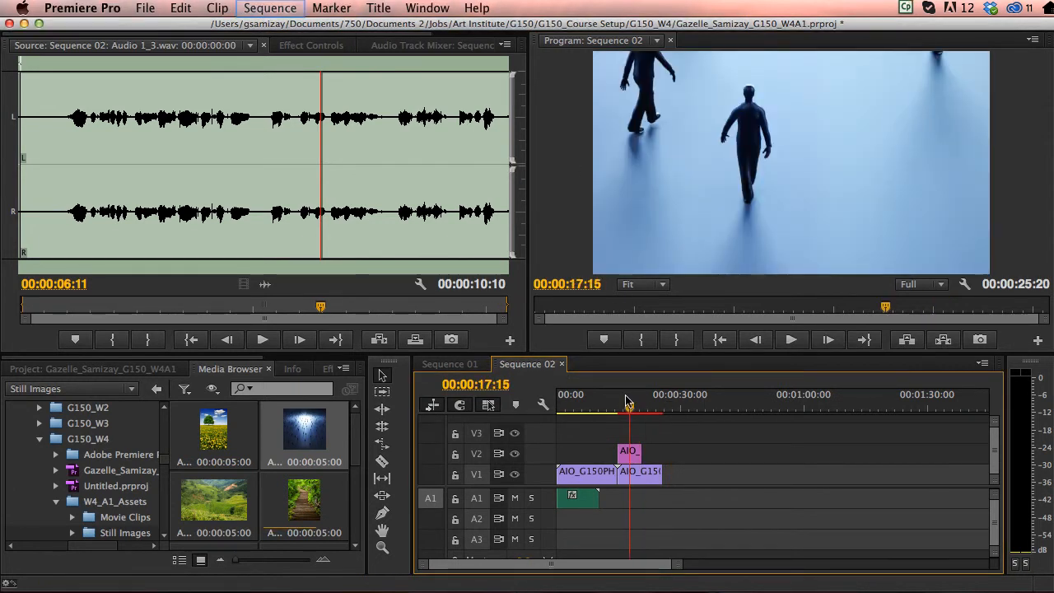
Render Sequence 02 from in to out via the Sequence menu
{"action": "left_click", "coordinate": [269, 8]}
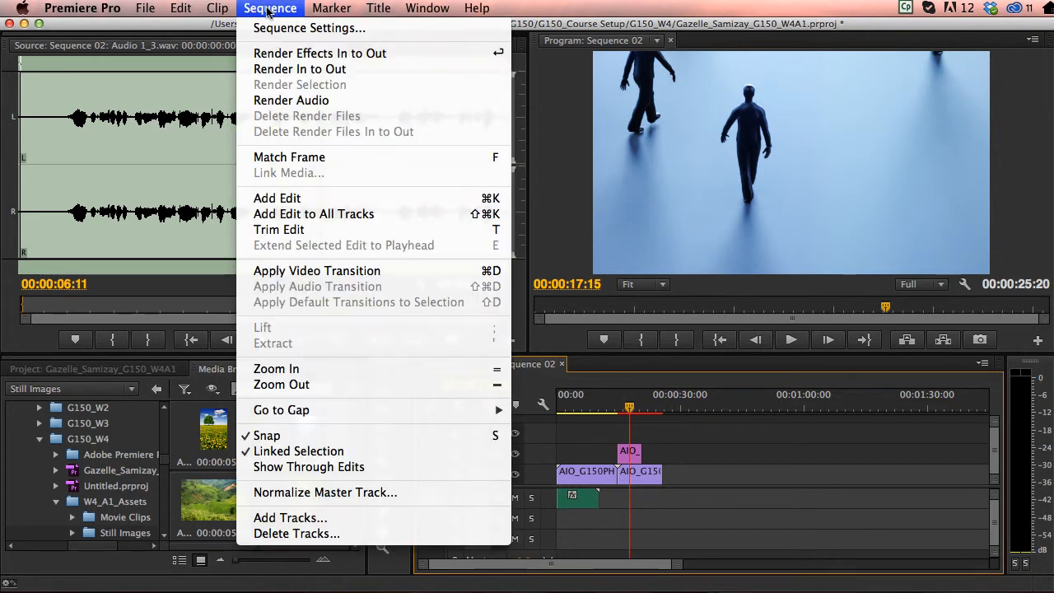
{"action": "key", "text": "Down"}
{"action": "key", "text": "Down"}
{"action": "key", "text": "Down"}
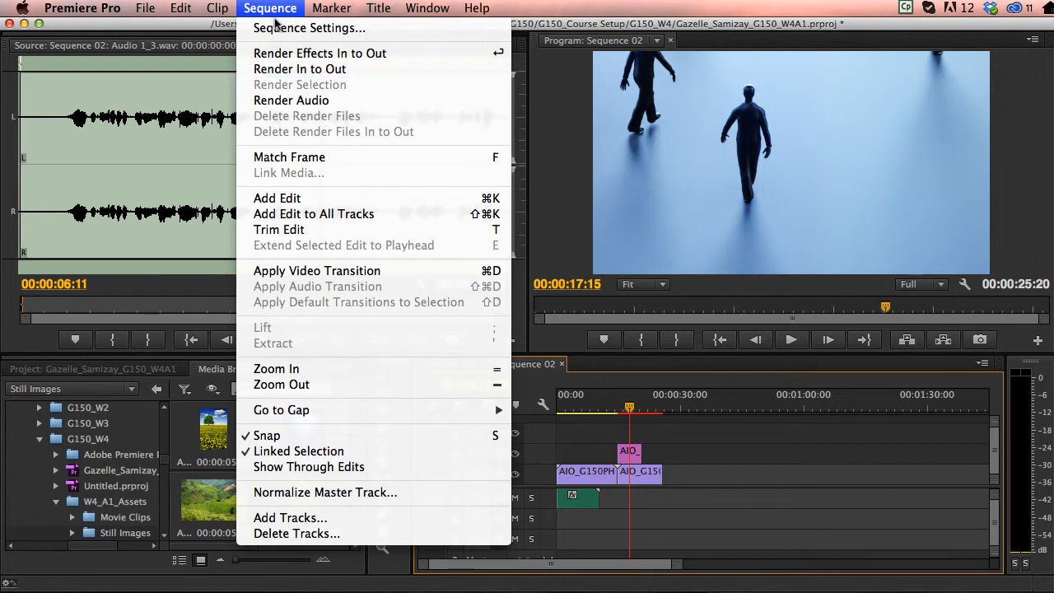
{"action": "left_click", "coordinate": [279, 69]}
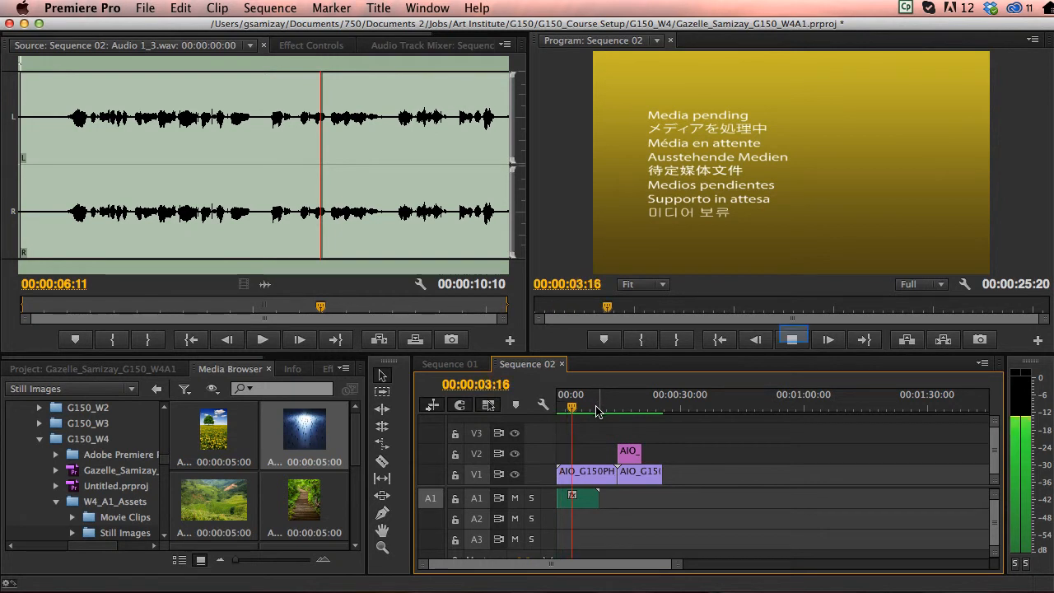
Stop the rendered preview playback and head to the File menu for exporting
{"action": "left_click", "coordinate": [794, 338]}
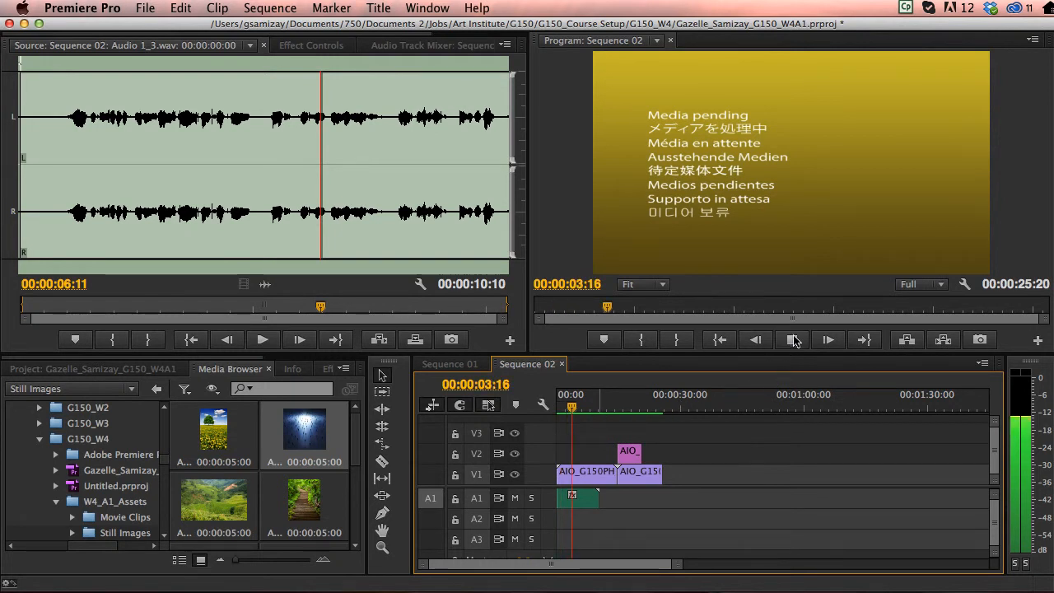
{"action": "left_click", "coordinate": [793, 338]}
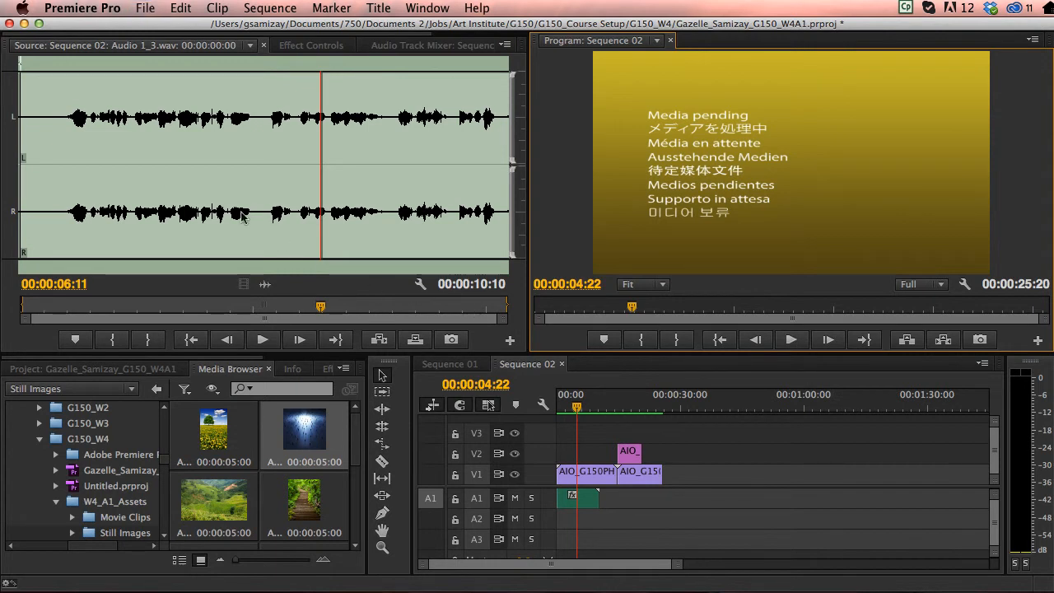
{"action": "left_click", "coordinate": [145, 8]}
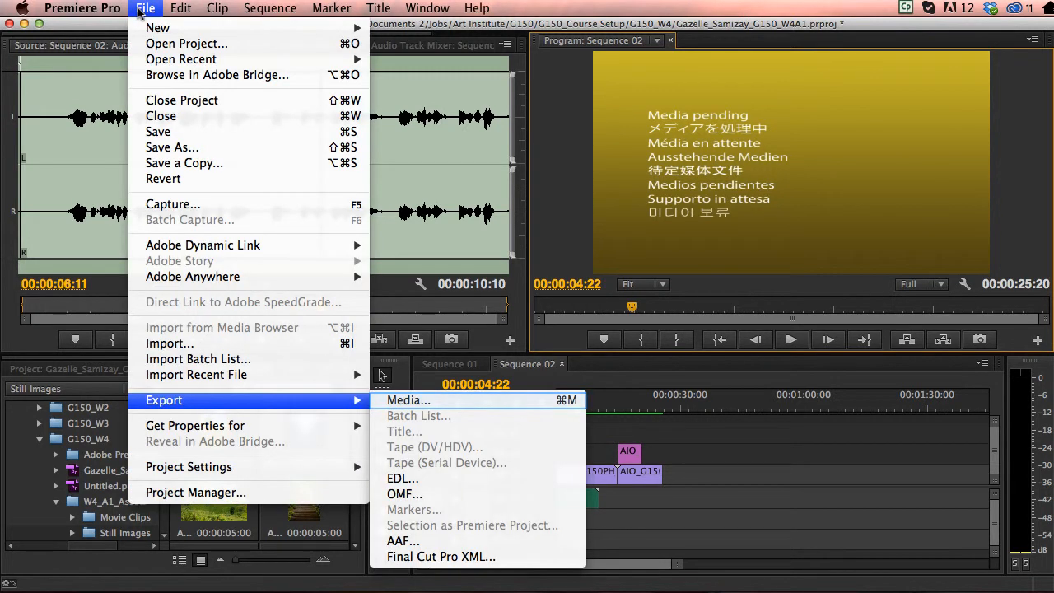
In Export Media settings, keep QuickTime format with the NTSC DV Widescreen preset
{"action": "left_click", "coordinate": [468, 400]}
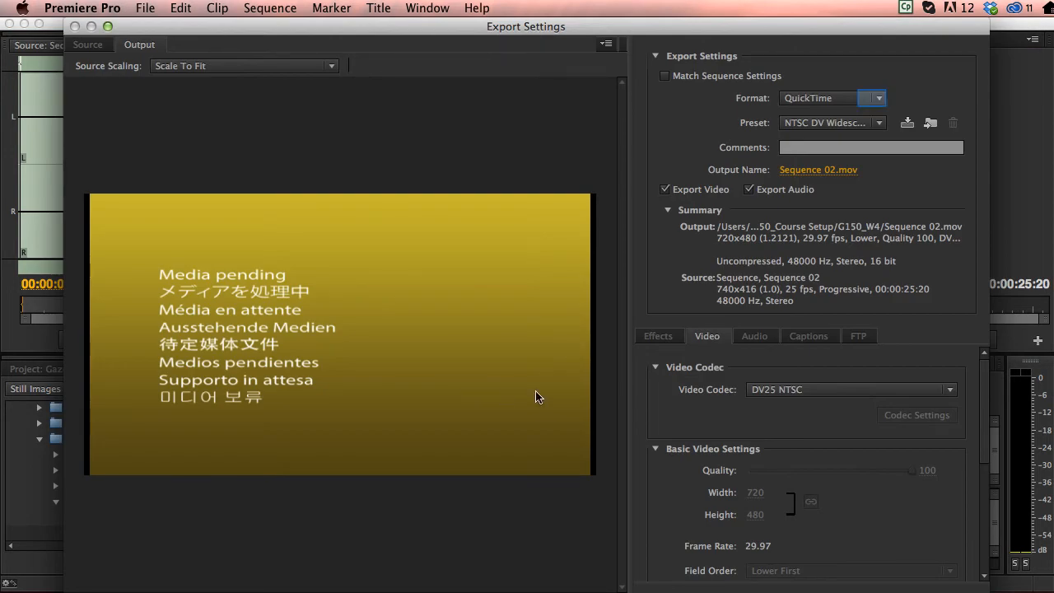
{"action": "left_click", "coordinate": [876, 101]}
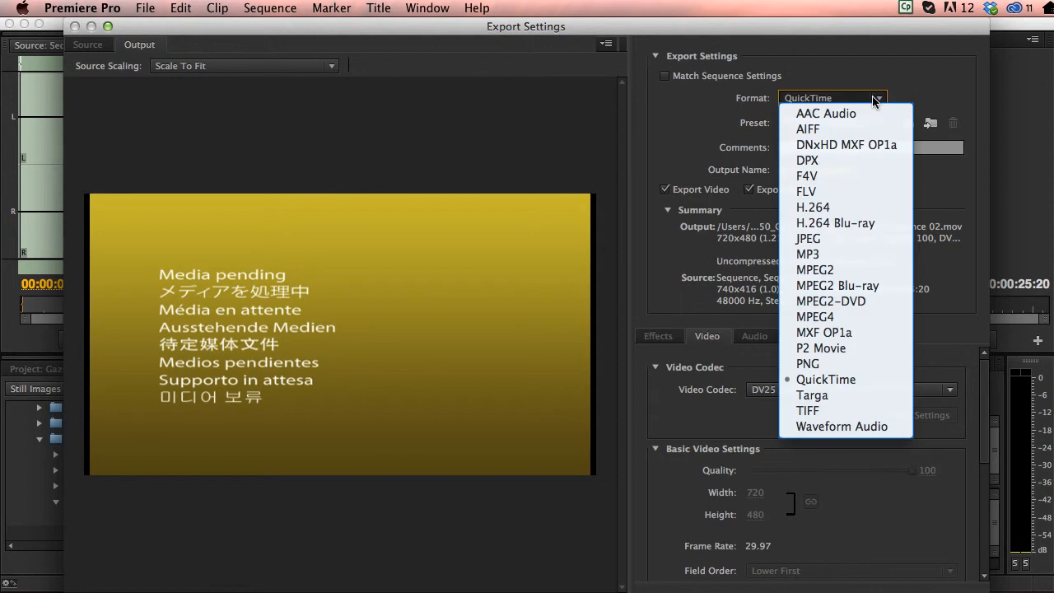
{"action": "left_click", "coordinate": [876, 100]}
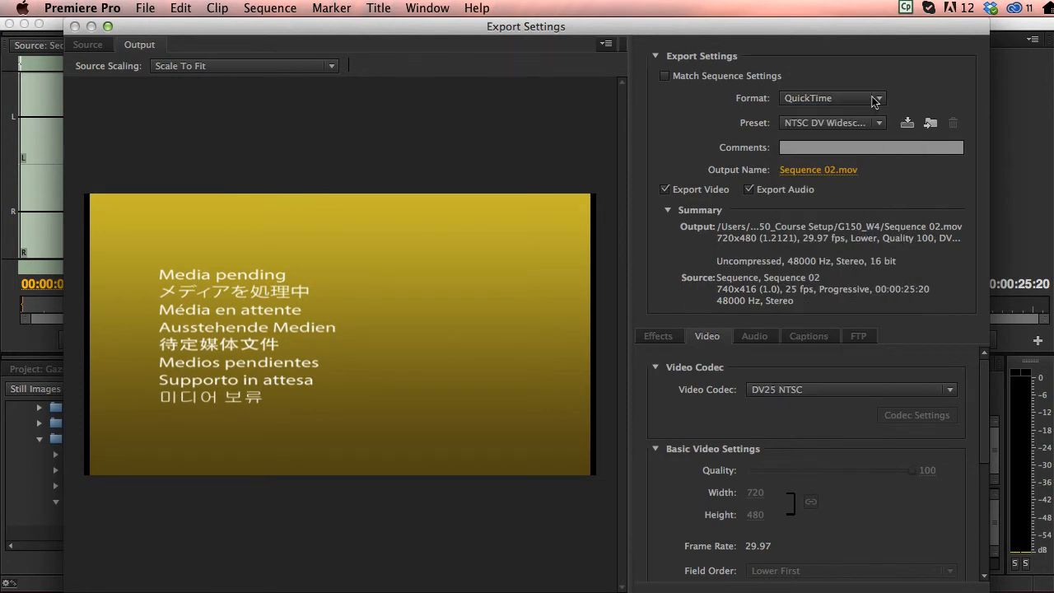
{"action": "key", "text": "Tab"}
{"action": "left_click", "coordinate": [882, 122]}
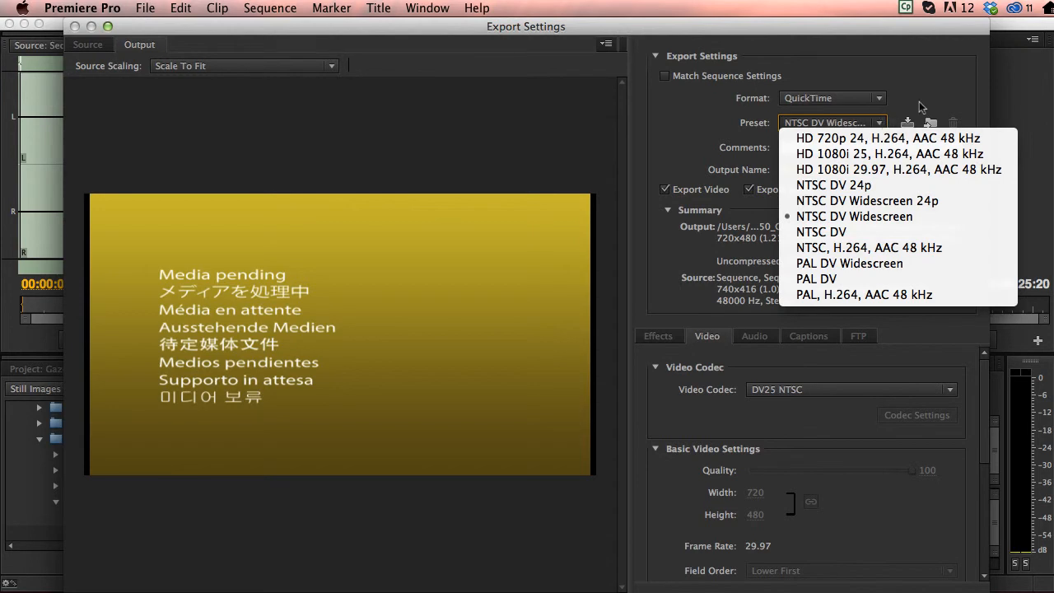
{"action": "left_click", "coordinate": [925, 96]}
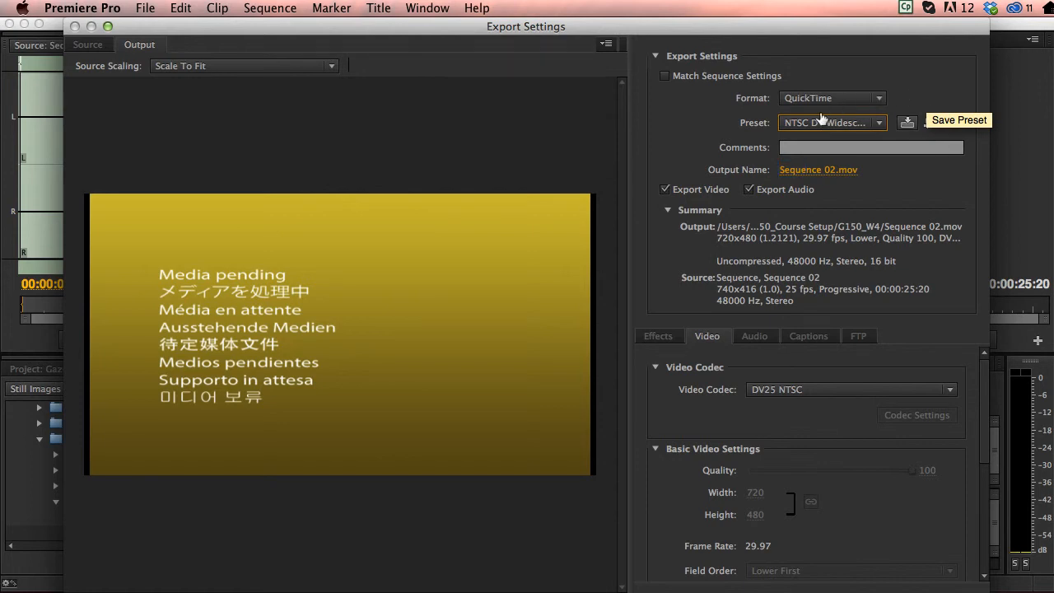
Set the output name to Gazelle_Samizay_G150_W1A1.mov in G150_W4 with the extension shown
{"action": "left_click", "coordinate": [793, 172]}
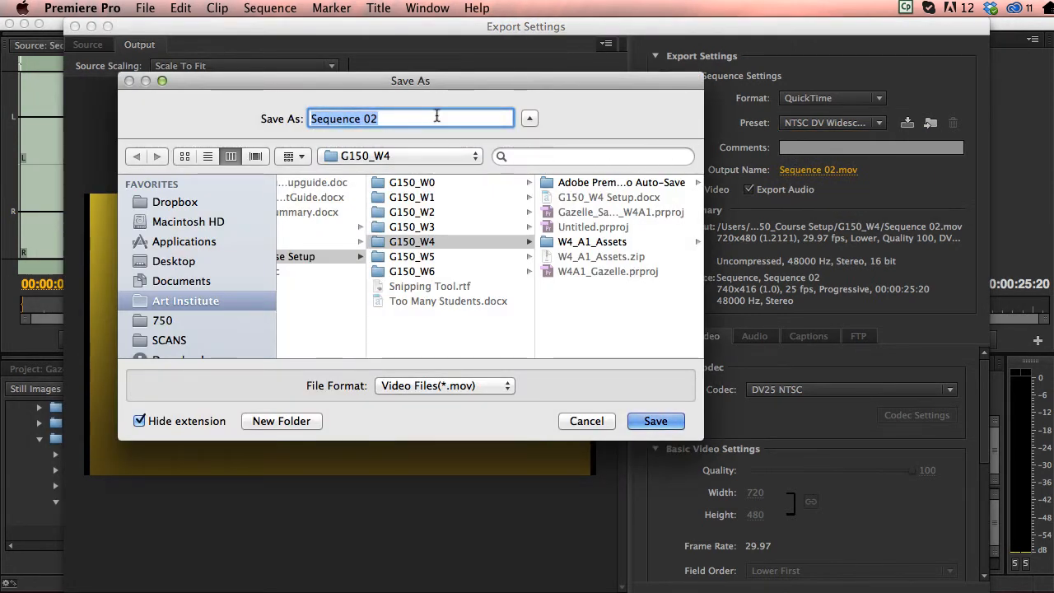
{"action": "type", "text": "G"}
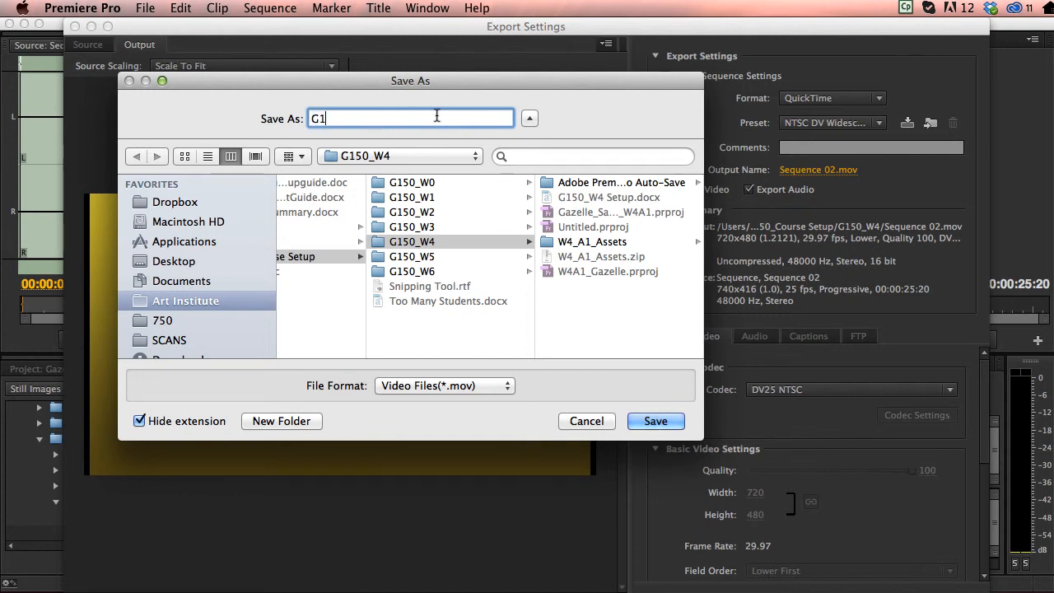
{"action": "type", "text": "azelle"}
{"action": "type", "text": "_Samizay_"}
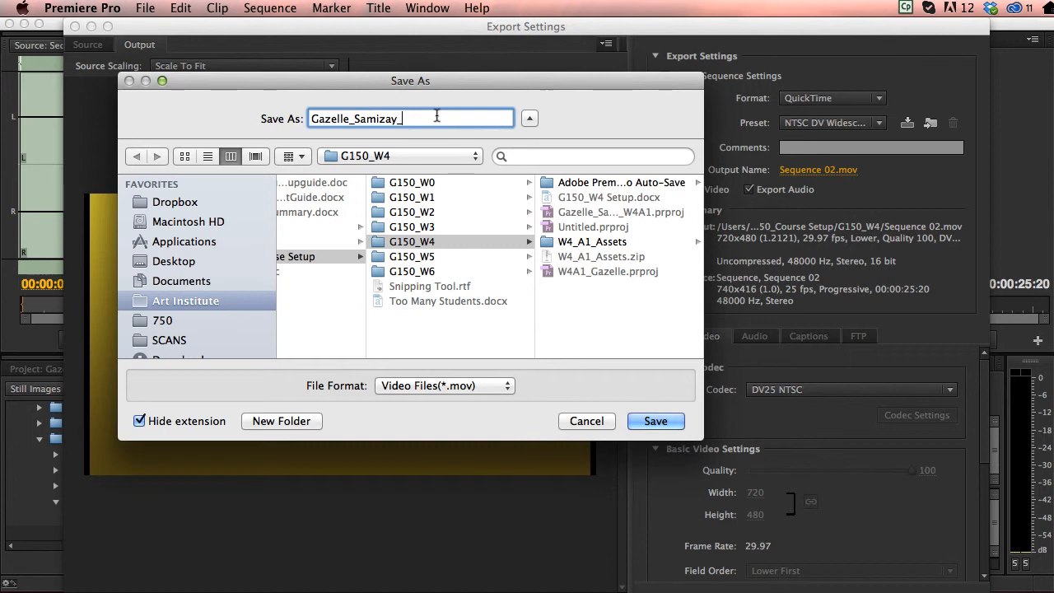
{"action": "type", "text": "G150_W"}
{"action": "type", "text": "1A1"}
{"action": "left_click", "coordinate": [139, 422]}
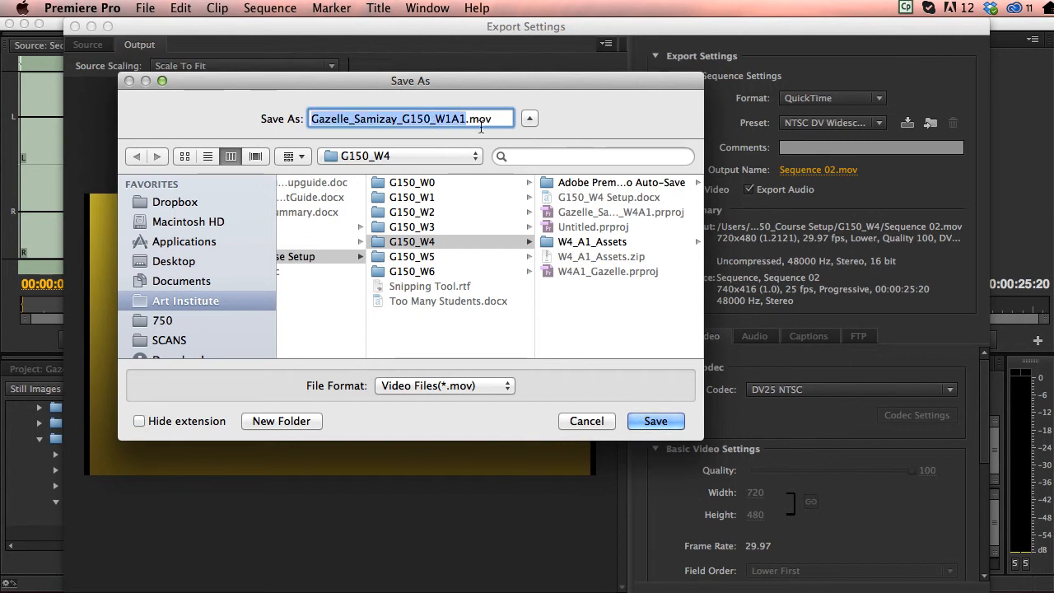
{"action": "left_click", "coordinate": [656, 422]}
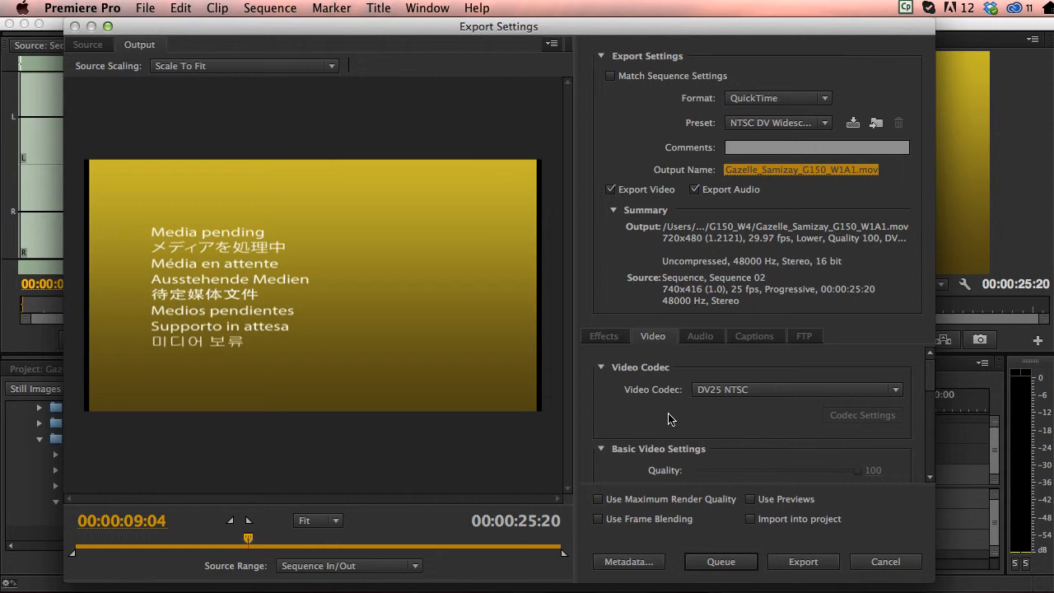
{"action": "scroll", "coordinate": [747, 412], "scroll_direction": "down", "scroll_amount": 5}
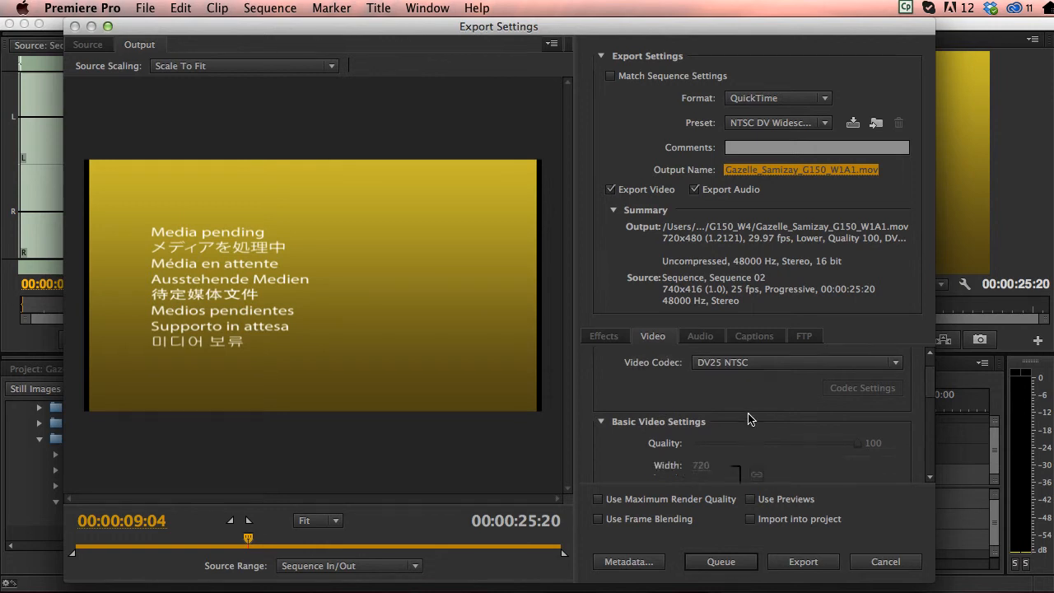
{"action": "scroll", "coordinate": [744, 412], "scroll_direction": "down", "scroll_amount": 3}
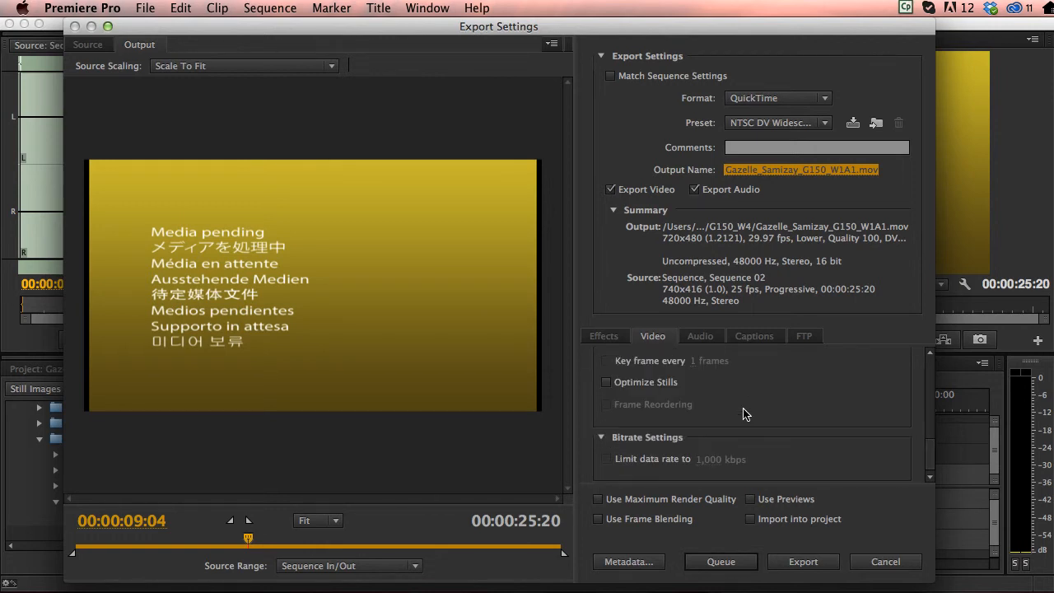
{"action": "scroll", "coordinate": [744, 412], "scroll_direction": "up", "scroll_amount": 3}
{"action": "scroll", "coordinate": [744, 412], "scroll_direction": "up", "scroll_amount": 3}
{"action": "scroll", "coordinate": [744, 412], "scroll_direction": "up", "scroll_amount": 3}
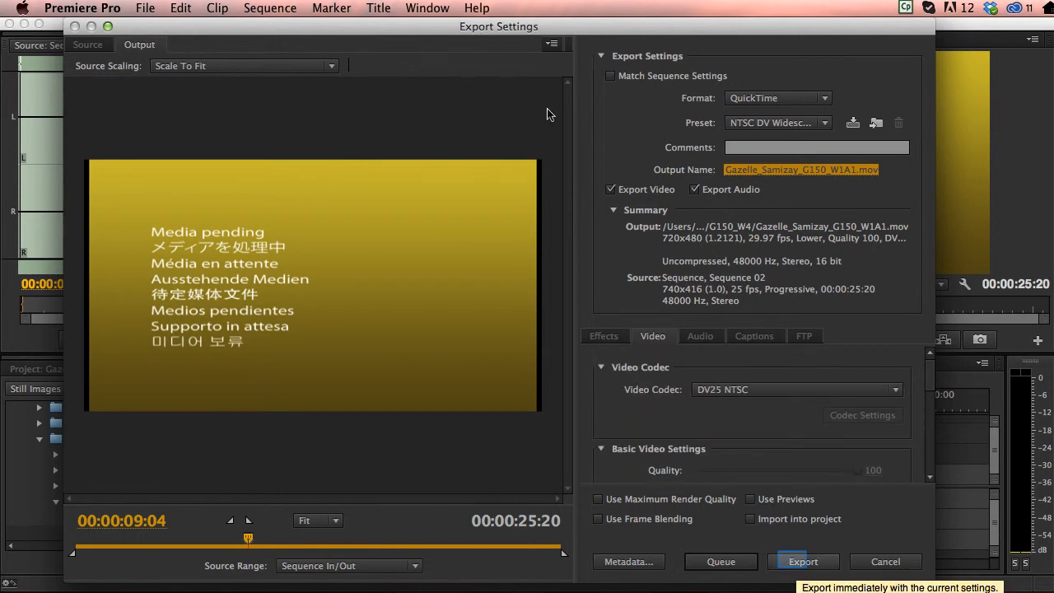
Export Sequence 02 as the G150_W1A1 .mov file and let encoding finish
{"action": "left_click", "coordinate": [797, 563]}
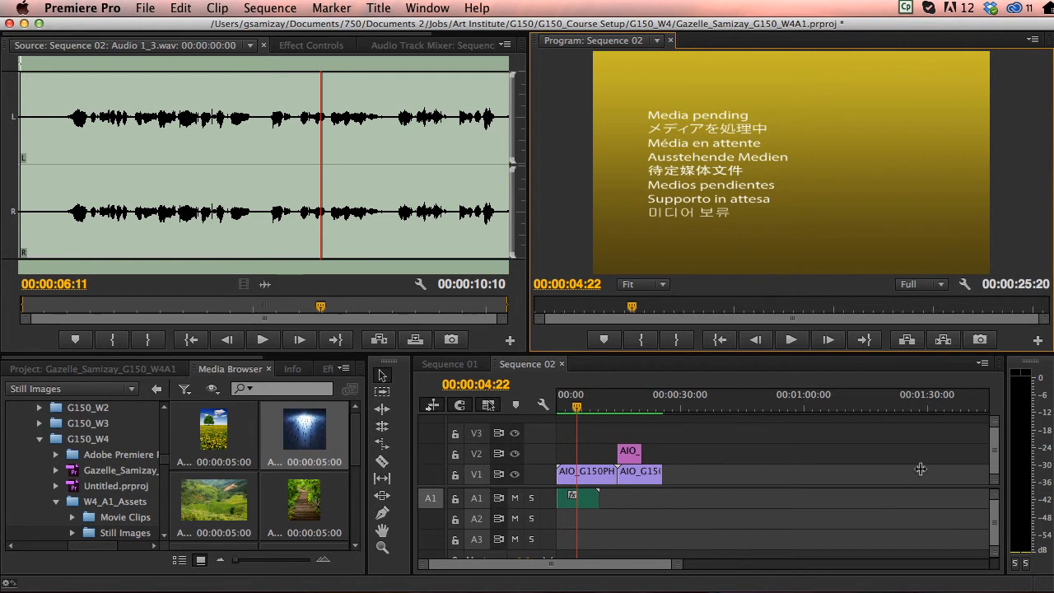
In Finder, select Gazelle_Samizay_G150_W1A1.mov in G150_W4 and open it in QuickTime Player
{"action": "key", "text": "super+Tab"}
{"action": "double_click", "coordinate": [940, 343]}
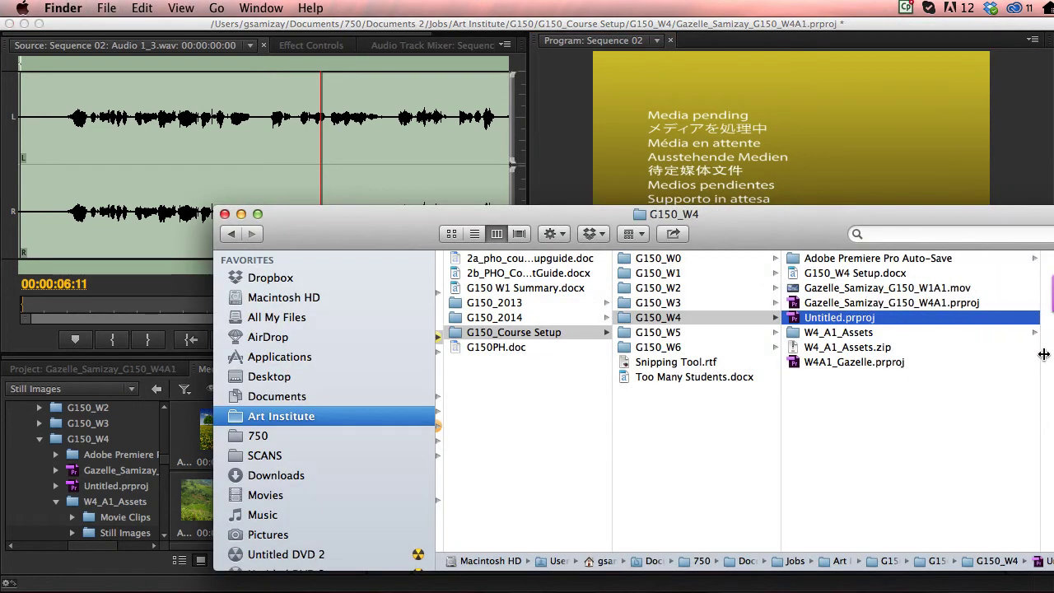
{"action": "left_click", "coordinate": [824, 287]}
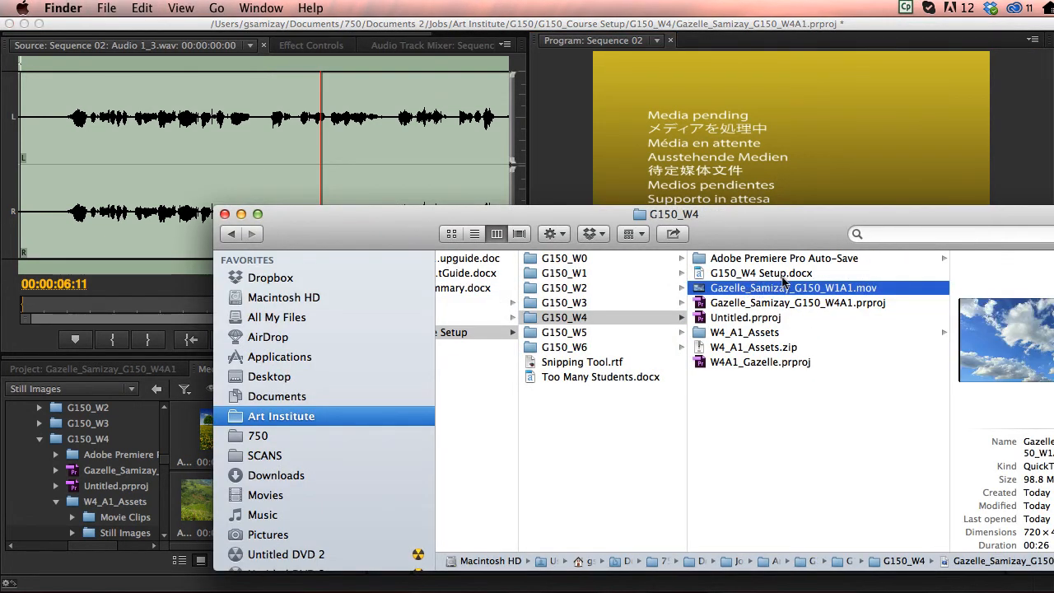
{"action": "left_click_drag", "start_coordinate": [807, 229], "coordinate": [723, 214]}
{"action": "key", "text": "super+o"}
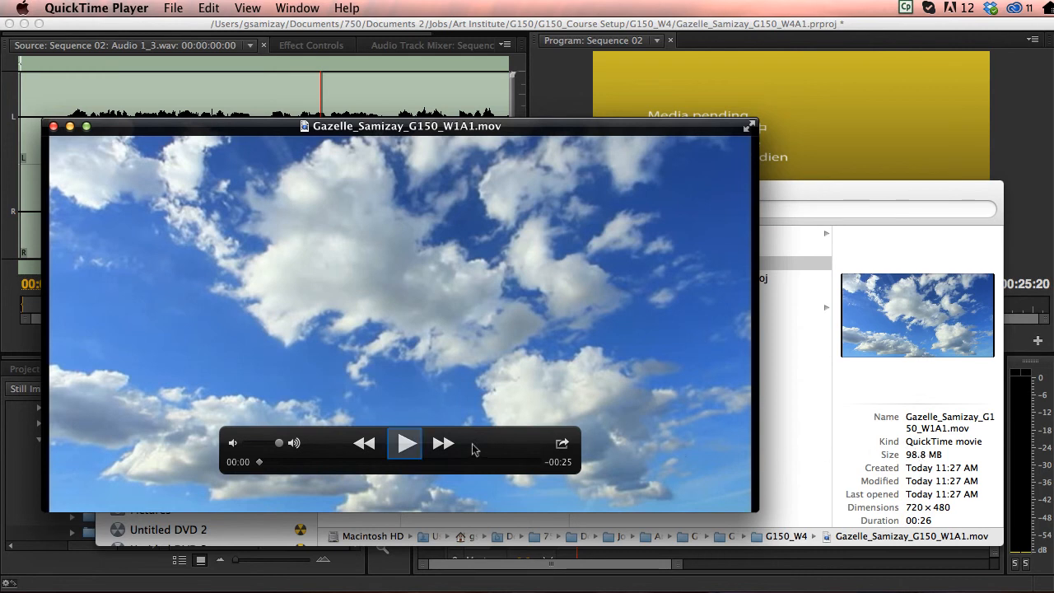
Play the exported 26-second clouds movie in QuickTime Player
{"action": "left_click", "coordinate": [405, 443]}
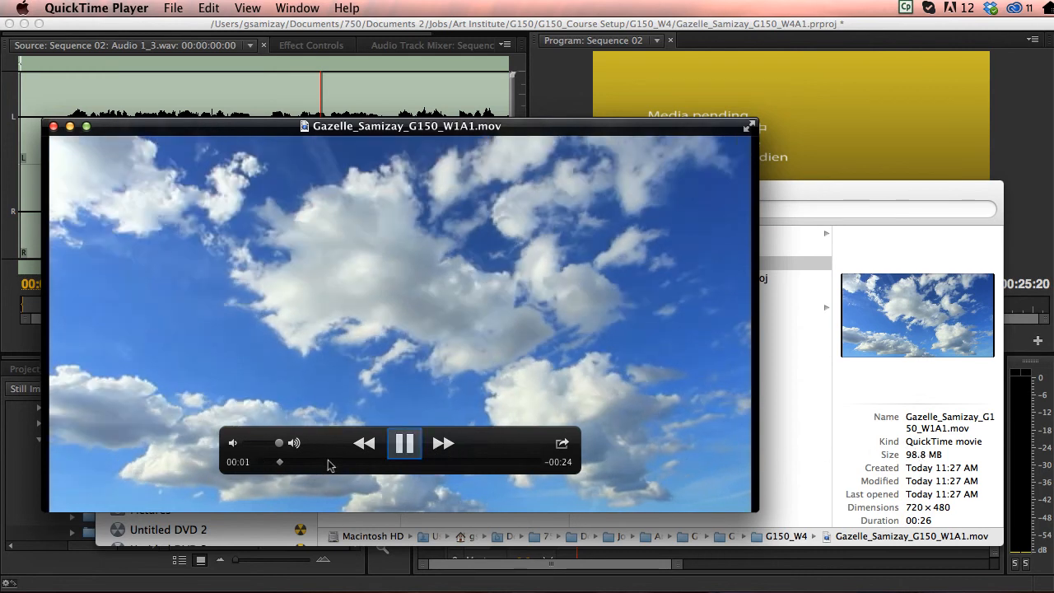